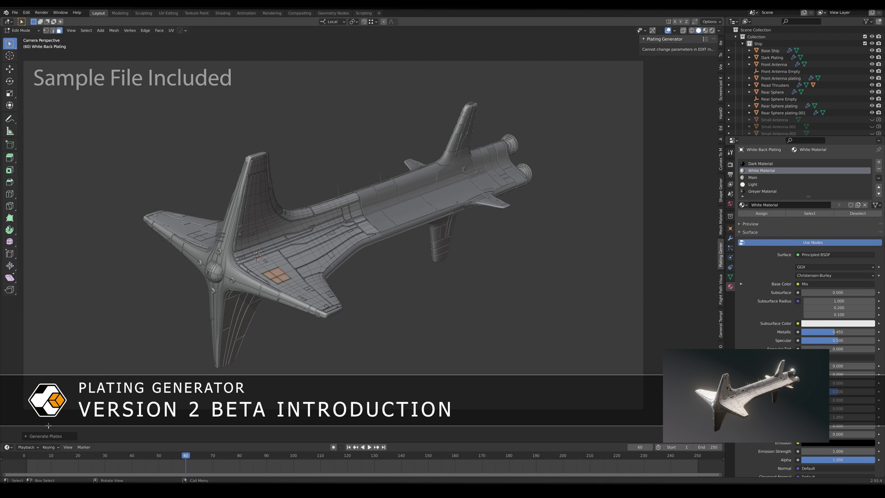
# Step: Expand the Generate Plates settings for plating pattern, plates, grooves, corners, rivets and selection to examine the available options
pyautogui.click(27, 435)
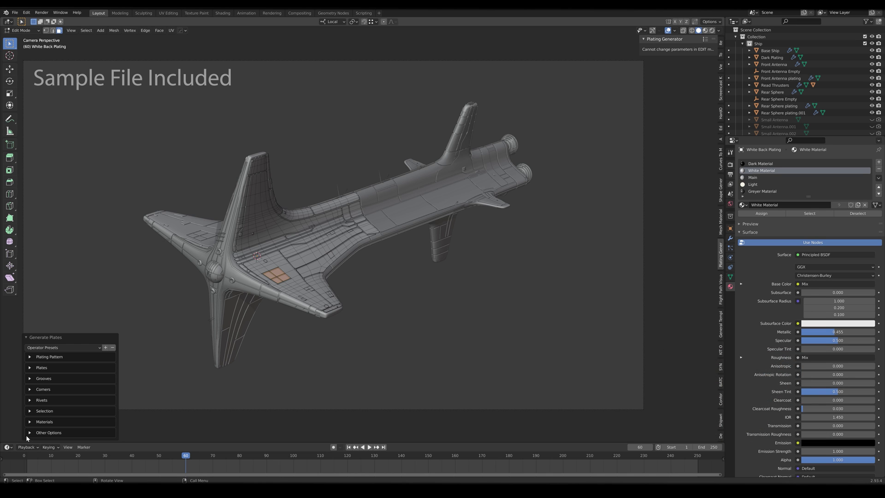
pyautogui.click(30, 357)
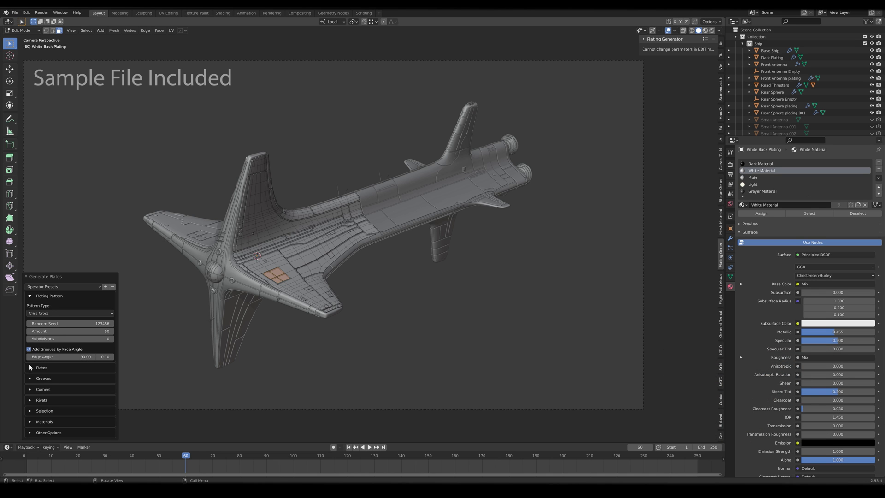
pyautogui.click(30, 368)
pyautogui.click(30, 378)
pyautogui.click(31, 389)
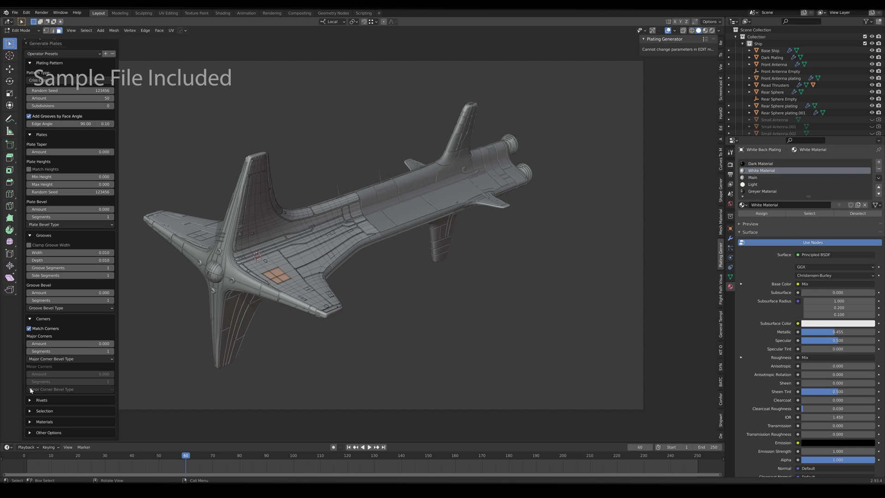
pyautogui.click(30, 399)
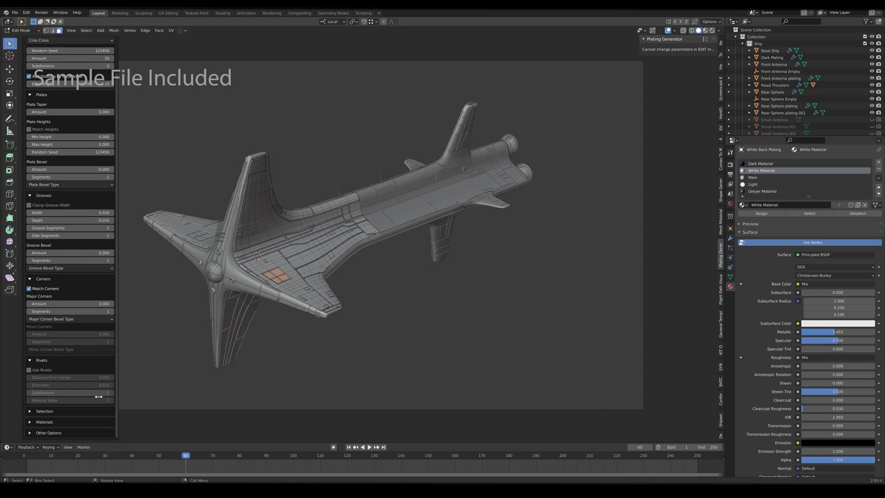
pyautogui.click(30, 411)
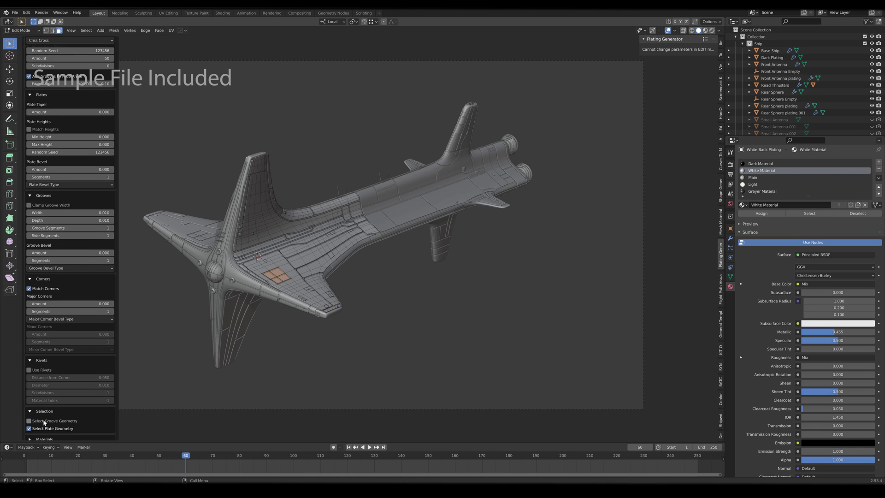
# Step: Deselect the ship's plates, return to Object Mode and randomize the master seeds of the white back and white front plating
pyautogui.click(507, 297)
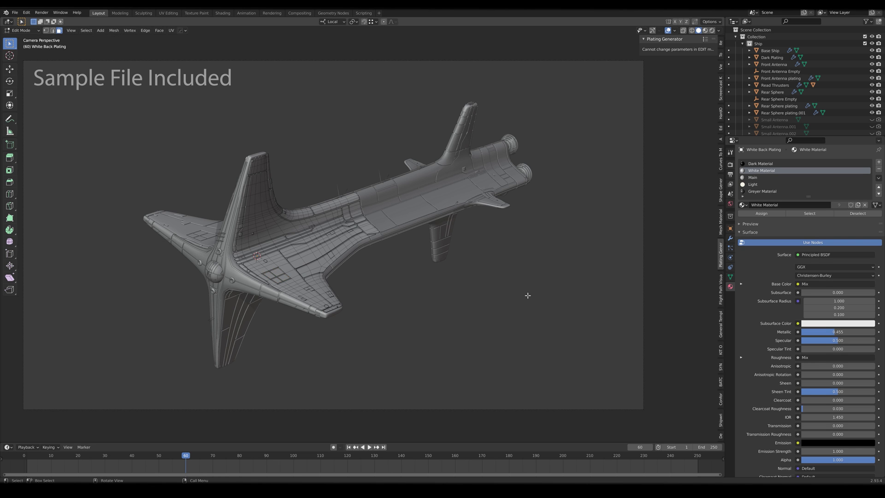
pyautogui.press('Tab')
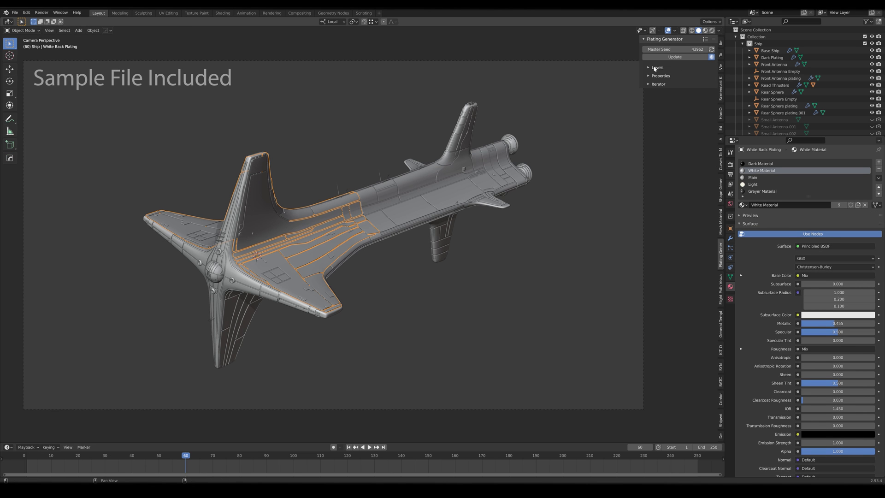
pyautogui.click(712, 50)
pyautogui.click(711, 49)
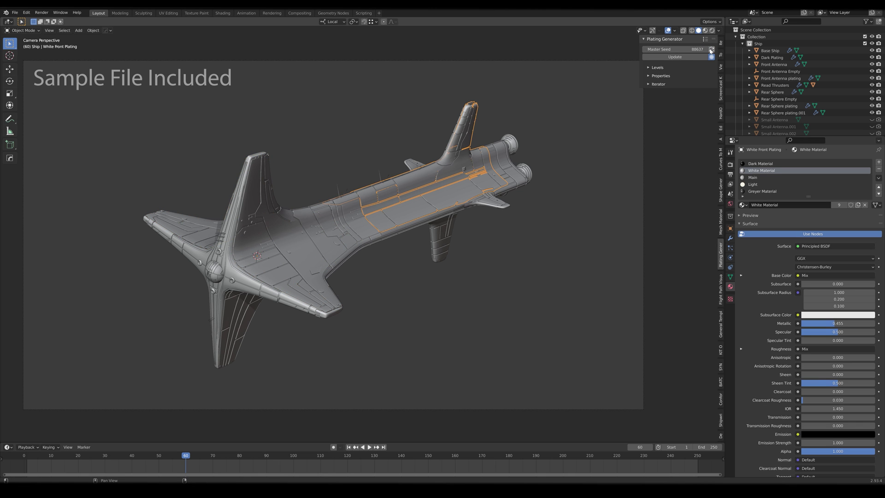
pyautogui.click(711, 50)
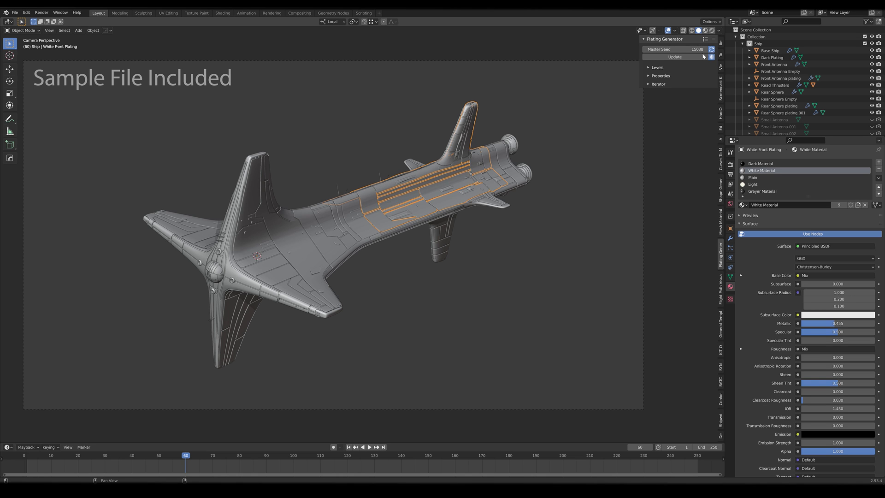
# Step: Randomize the dark plating's master seed twice and expand its levels and properties
pyautogui.click(450, 247)
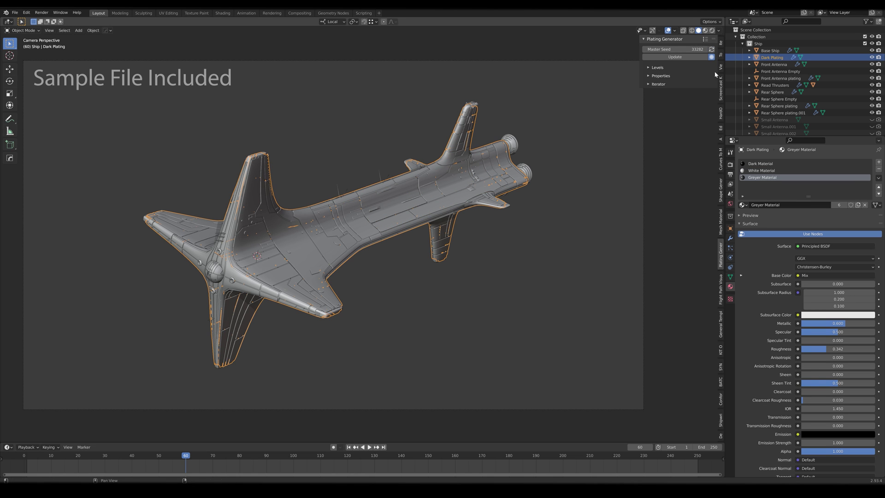
pyautogui.click(712, 50)
pyautogui.click(712, 50)
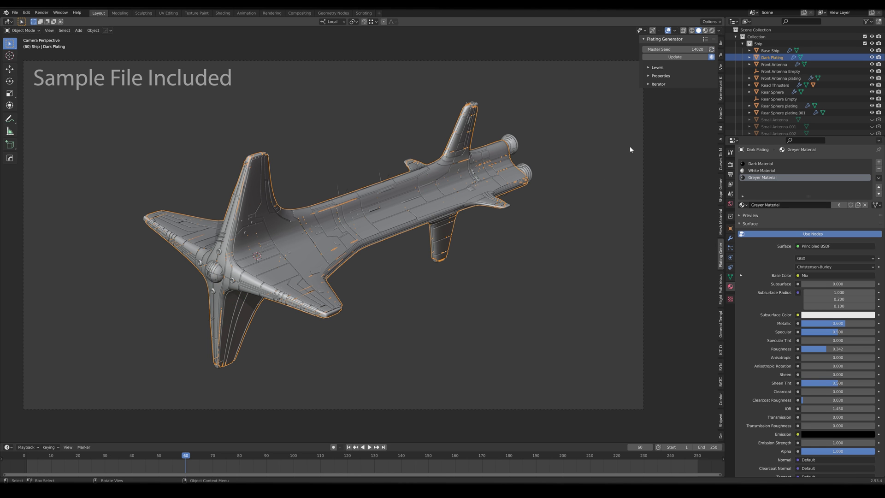
pyautogui.click(649, 68)
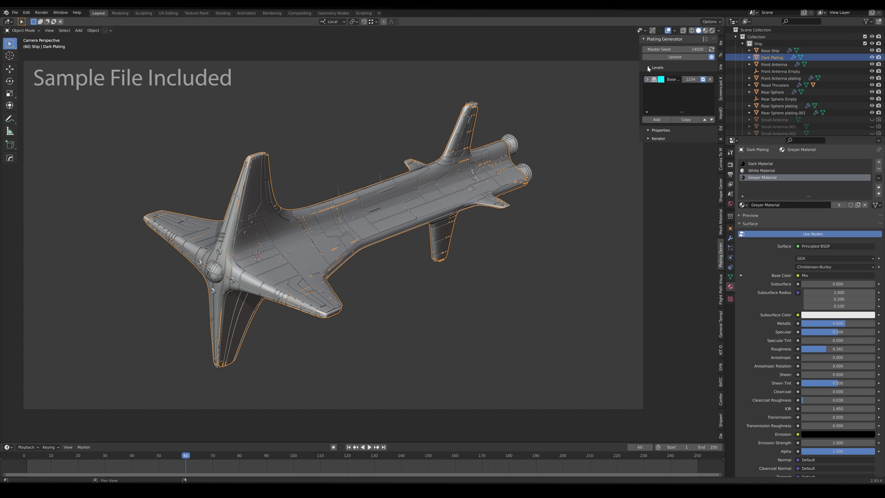
pyautogui.click(649, 131)
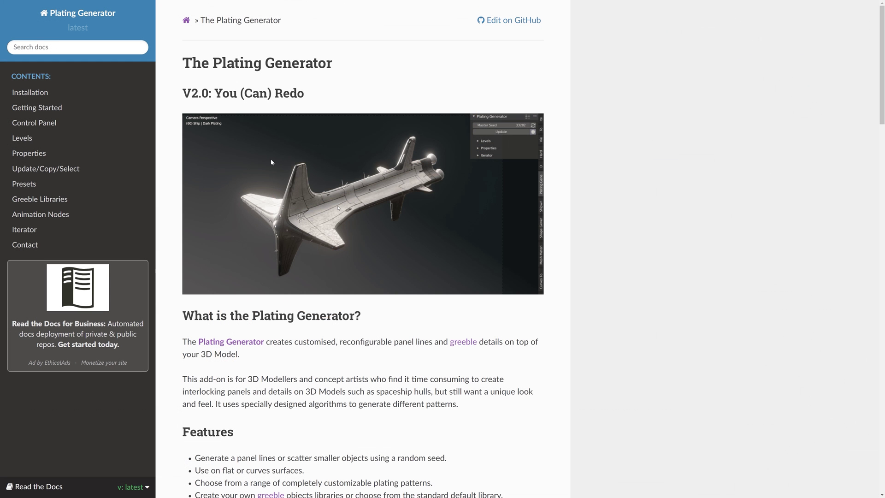
# Step: Switch to the Plating Generator documentation and skim its overview page from the features to the contents list
pyautogui.scroll(-6, 270, 158)
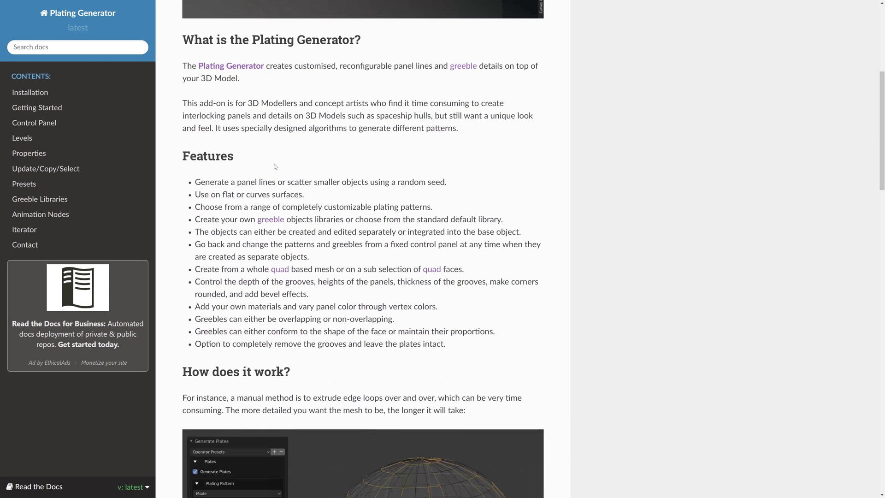
pyautogui.scroll(-10, 275, 166)
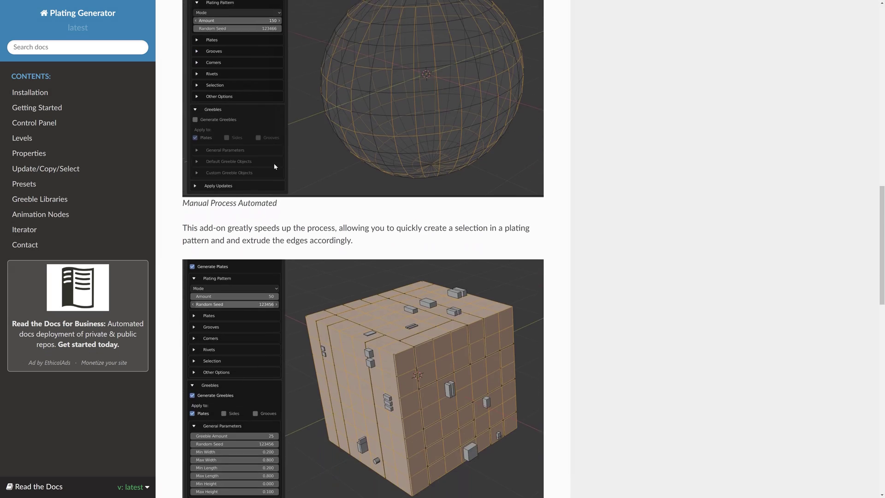
pyautogui.scroll(-10, 275, 166)
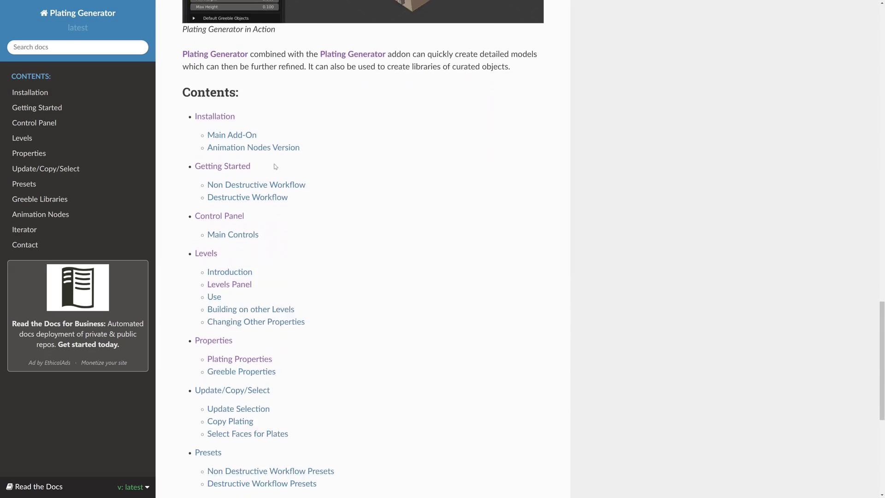
pyautogui.scroll(-5, 275, 167)
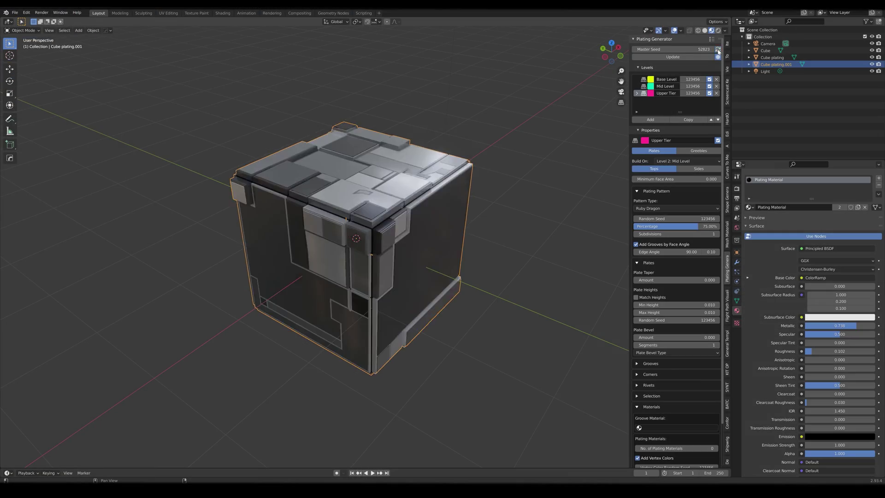
# Step: Randomize the master seed of the three-level cube plating repeatedly to produce different panel layouts
pyautogui.click(718, 51)
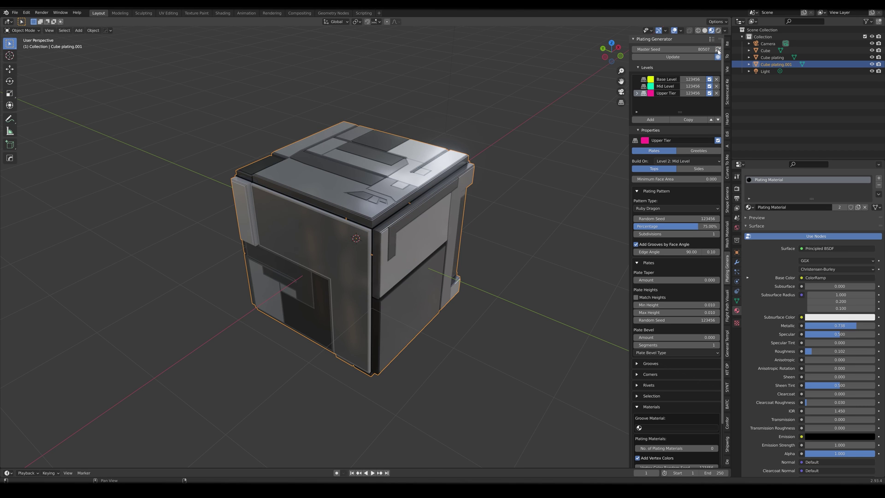
pyautogui.click(718, 51)
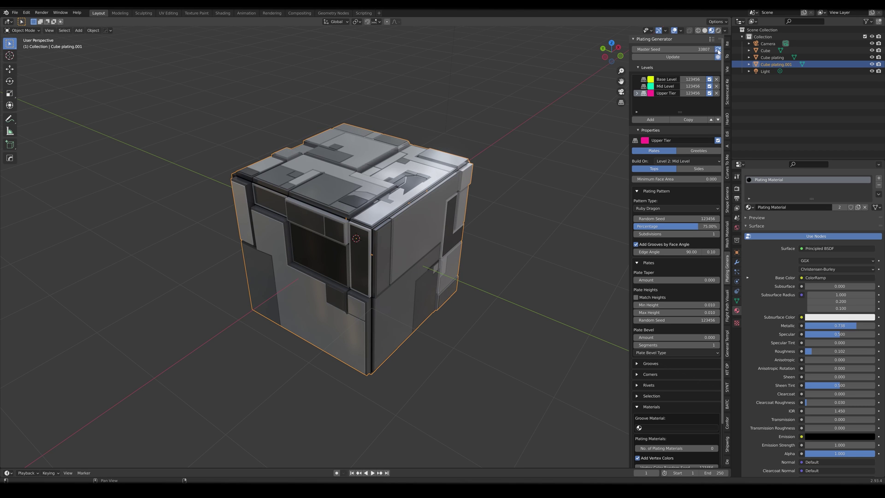
pyautogui.click(718, 51)
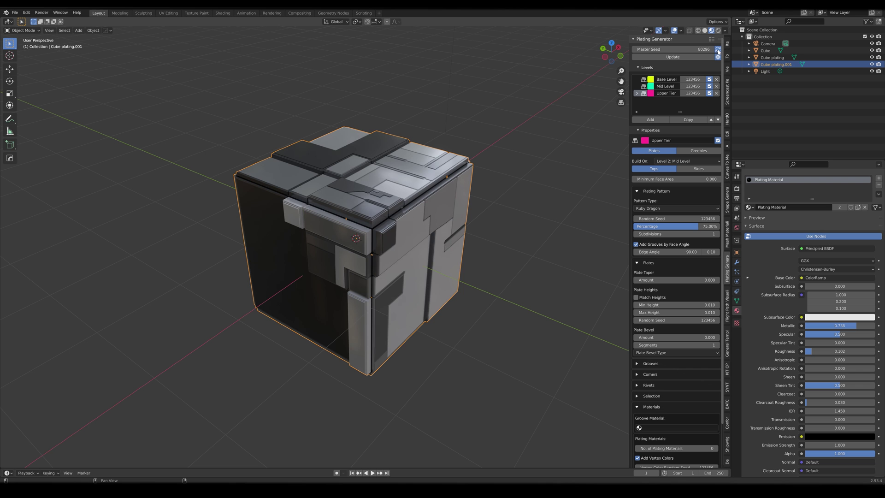
pyautogui.click(718, 50)
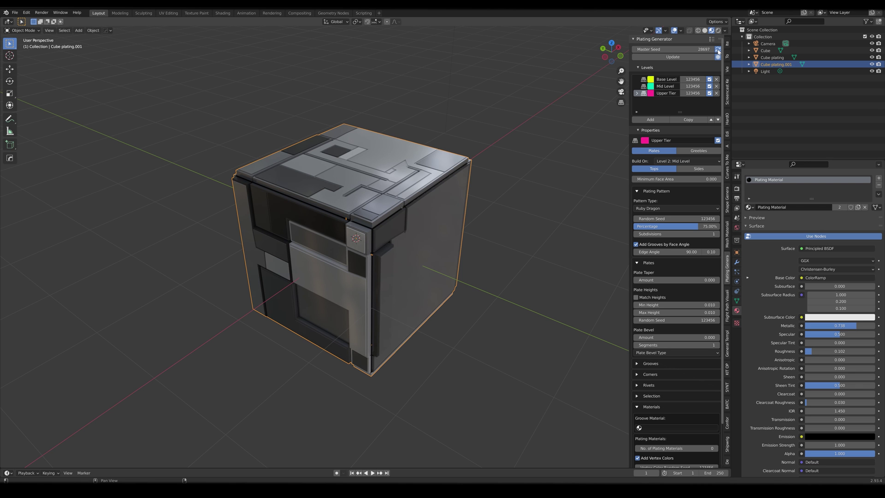
pyautogui.click(718, 51)
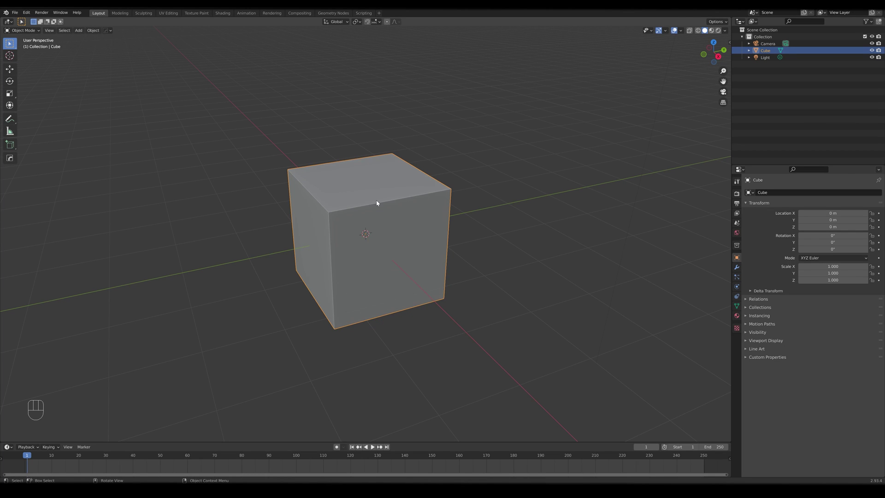
# Step: Subdivide the whole default cube in Edit Mode and raise the number of cuts to form a dense grid of faces
pyautogui.press('Tab')
pyautogui.scroll(4, 404, 222)
pyautogui.moveTo(402, 221); pyautogui.dragTo(387, 221, button='middle')
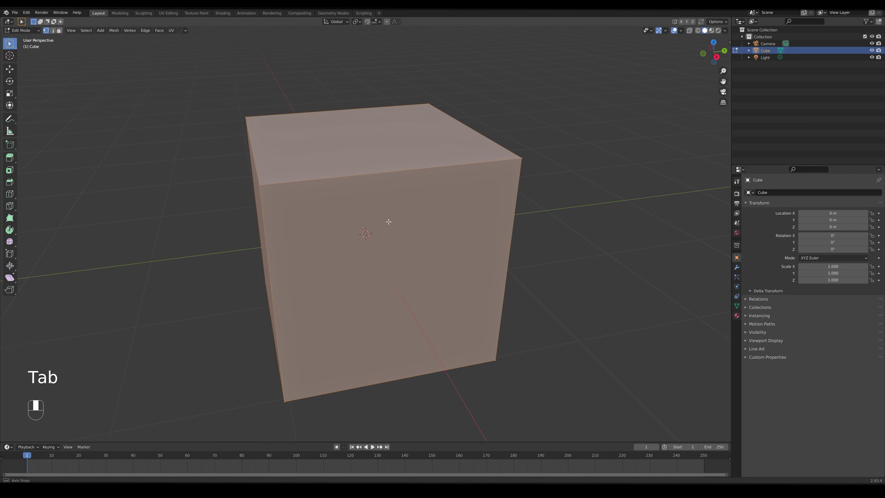
pyautogui.rightClick(340, 172)
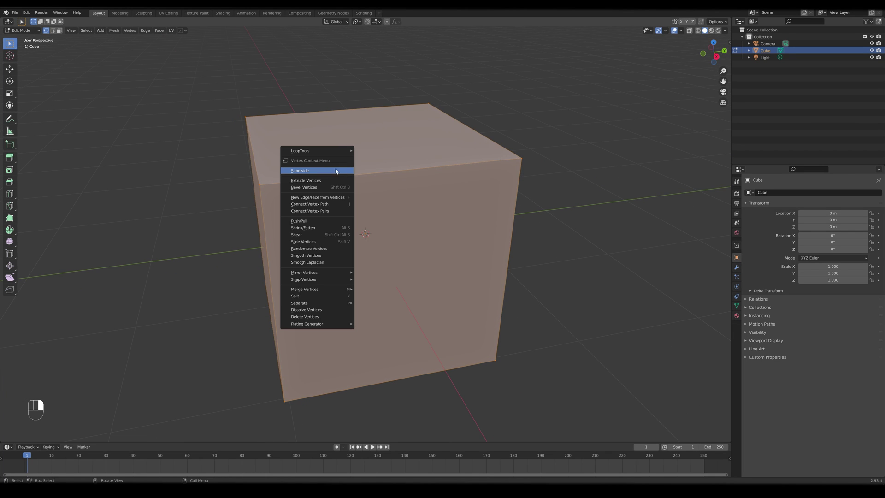
pyautogui.click(333, 170)
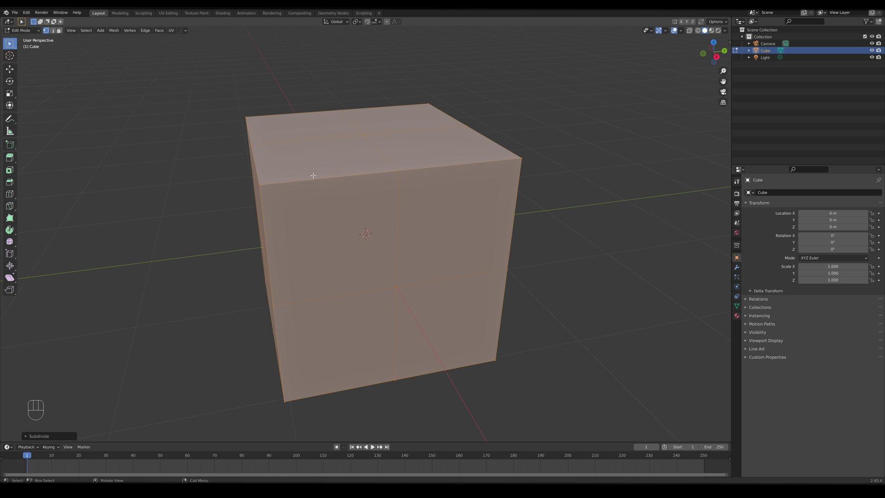
pyautogui.click(26, 436)
pyautogui.moveTo(88, 388); pyautogui.dragTo(116, 388)
# Step: Select a rectangular region of faces wrapping from the cube's top over the edge onto its front side
pyautogui.press('3')
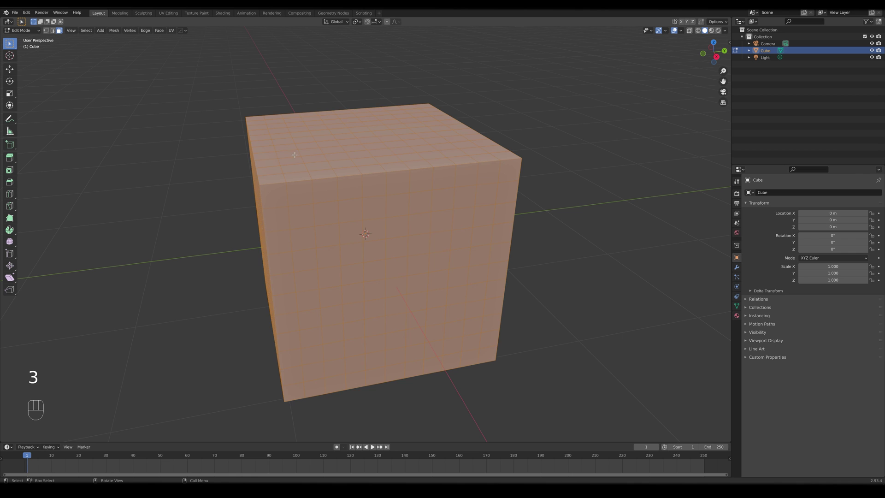
pyautogui.click(295, 155)
pyautogui.keyDown('ctrl'); pyautogui.keyDown('shift'); pyautogui.click(482, 217); pyautogui.keyUp('shift'); pyautogui.keyUp('ctrl')
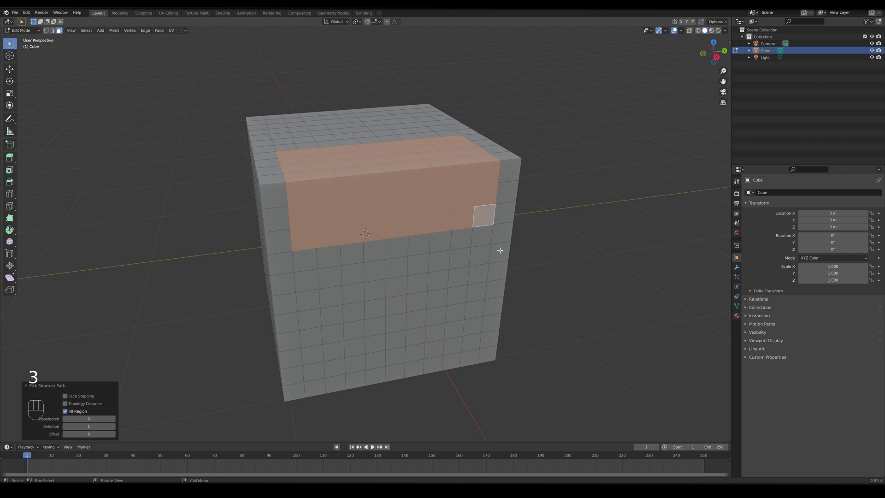
# Step: Show the Plating Generator settings and add plates as a new object from the selected faces
pyautogui.press('n')
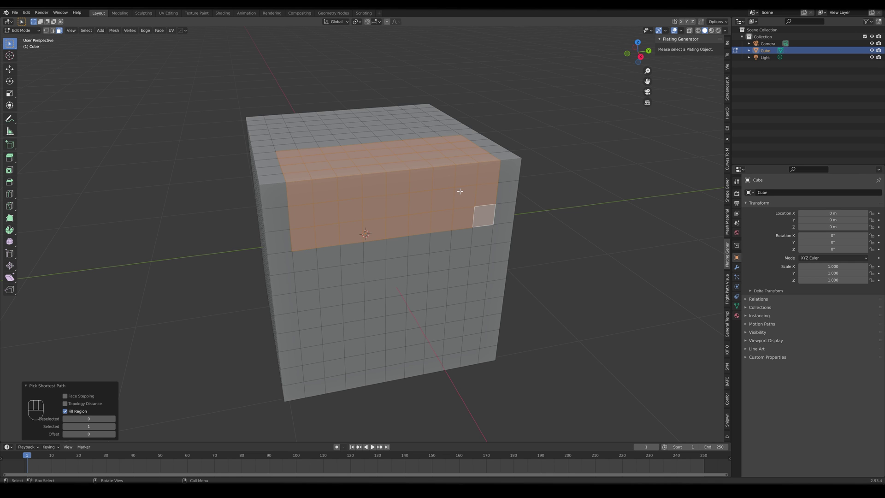
pyautogui.rightClick(336, 189)
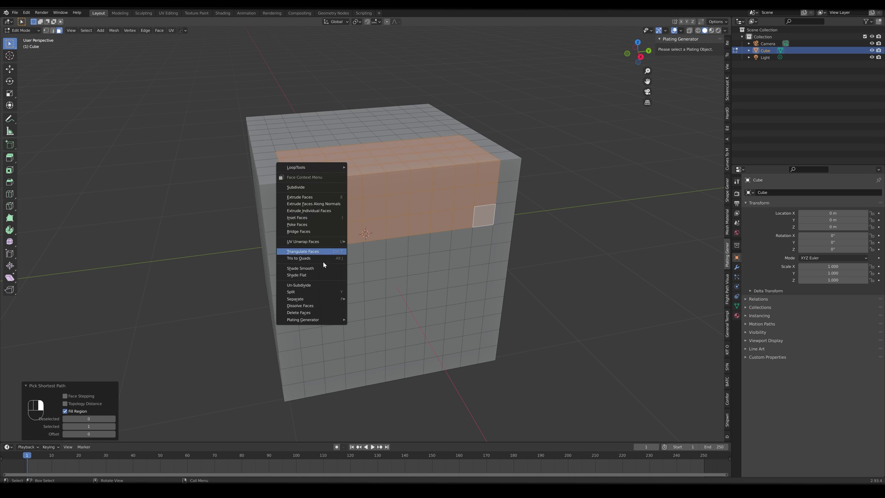
pyautogui.moveTo(324, 320)
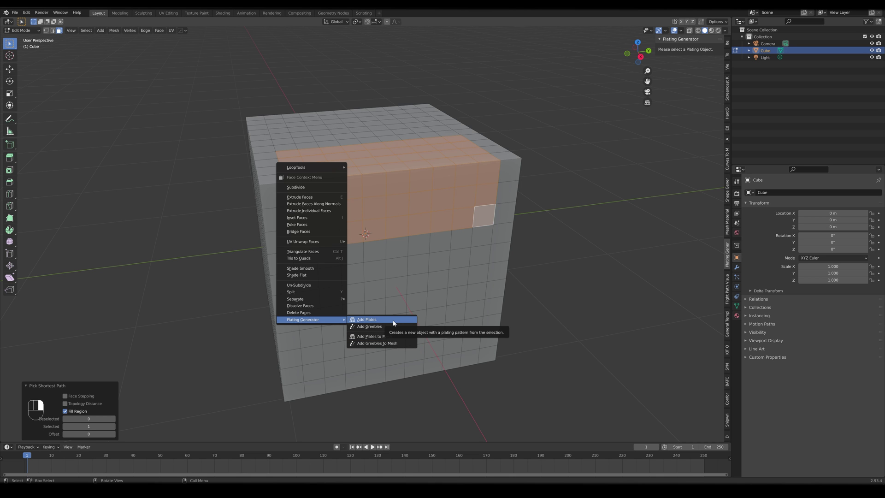
pyautogui.click(394, 323)
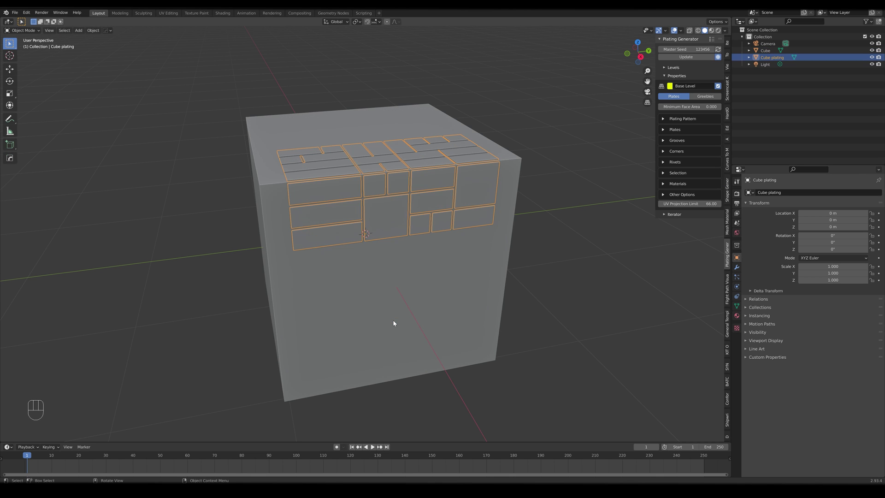
# Step: Randomize the new plating's master seed repeatedly to try different panel patterns
pyautogui.click(718, 50)
pyautogui.click(718, 49)
pyautogui.click(718, 49)
pyautogui.click(718, 49)
pyautogui.click(718, 49)
pyautogui.click(718, 49)
pyautogui.click(718, 49)
pyautogui.click(718, 49)
pyautogui.click(718, 50)
pyautogui.click(718, 49)
pyautogui.click(718, 49)
pyautogui.click(717, 49)
pyautogui.click(718, 49)
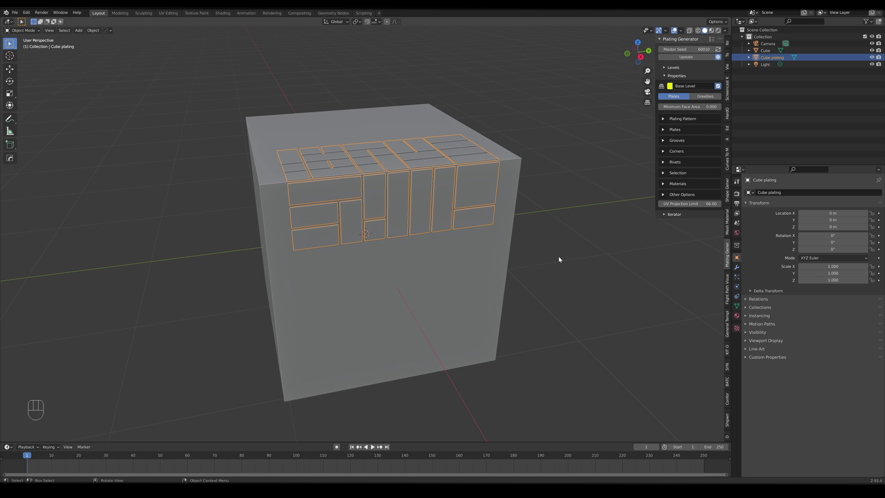
# Step: Select the base cube separately from its plating to compare the two objects, and clear the selection
pyautogui.click(602, 177)
pyautogui.click(475, 296)
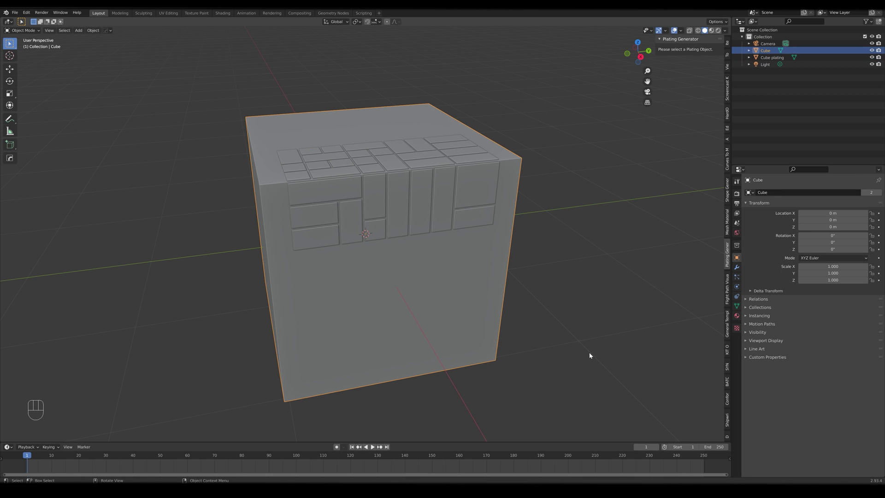
pyautogui.click(573, 296)
# Step: Select the plating object and expand its Plating Pattern, Plates and Grooves settings to examine the available options
pyautogui.click(467, 170)
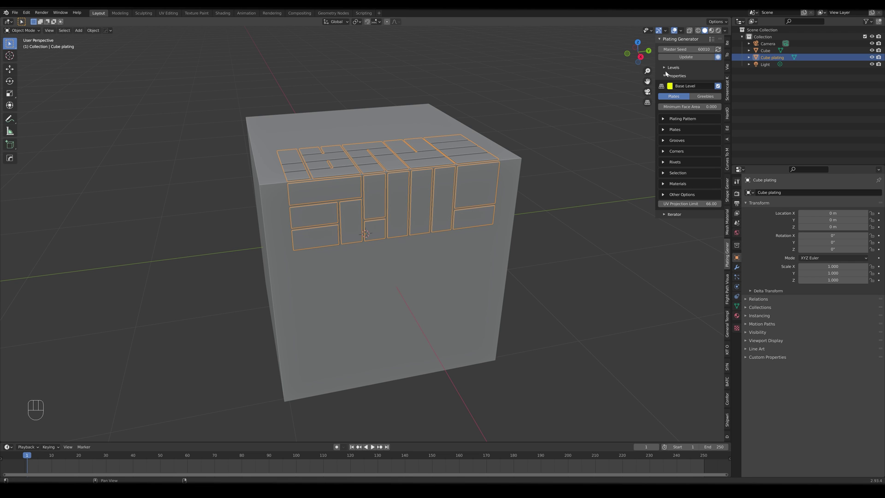
pyautogui.click(663, 119)
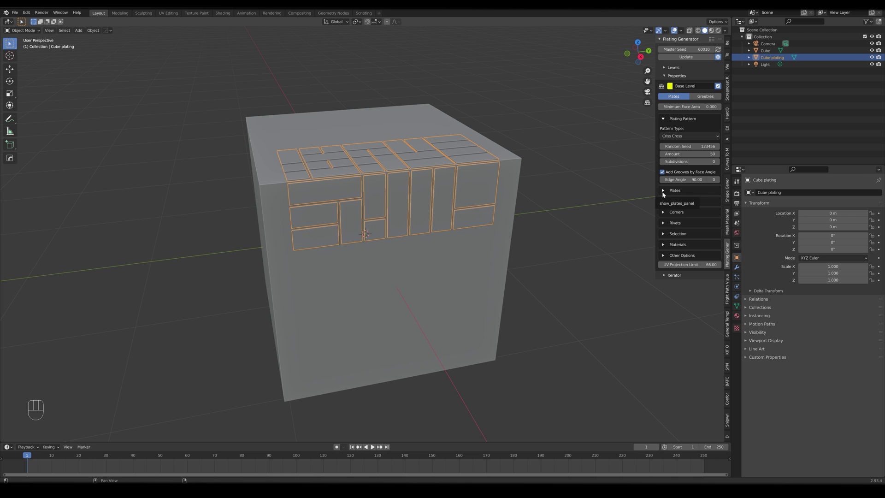
pyautogui.click(663, 190)
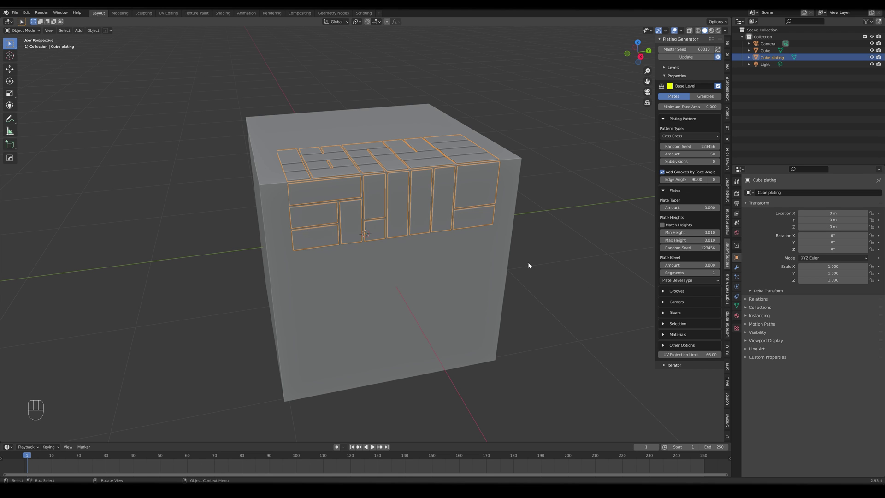
pyautogui.click(665, 292)
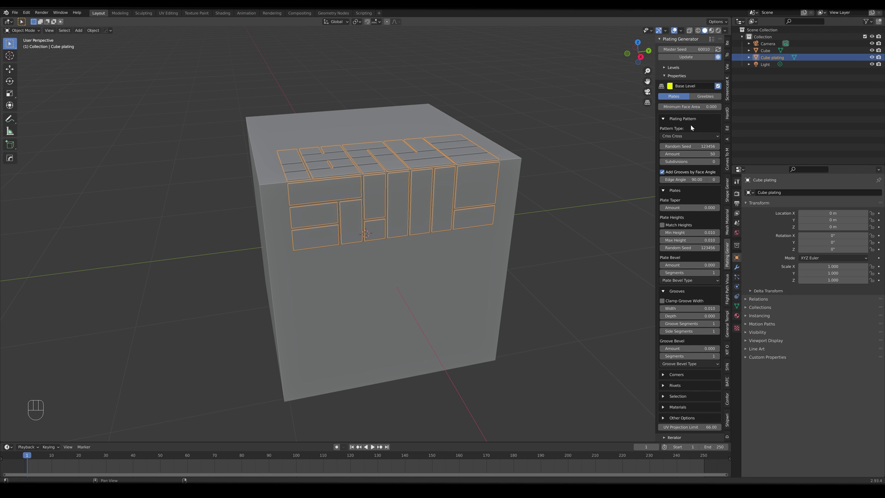
# Step: Collapse the Grooves settings, then set the plates' maximum height to 0.244 and the plate taper amount to 0.015
pyautogui.click(665, 291)
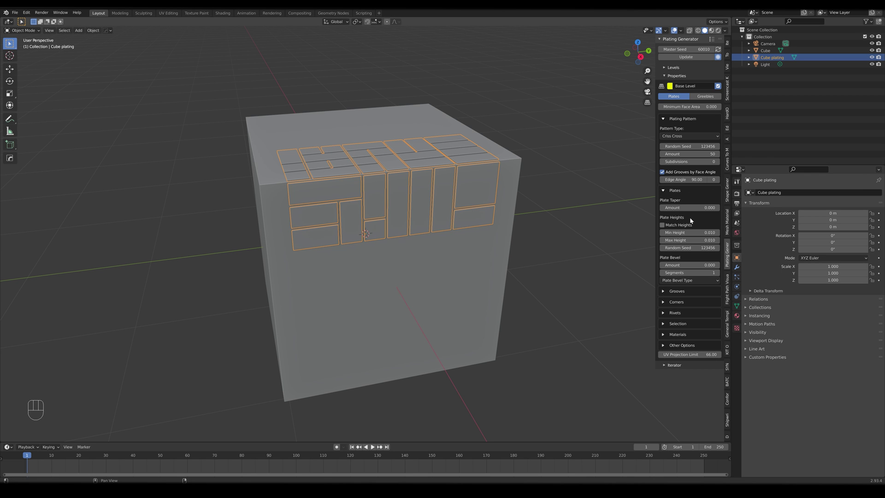
pyautogui.keyDown('shift'); pyautogui.moveTo(689, 240); pyautogui.dragTo(723, 240); pyautogui.keyUp('shift')
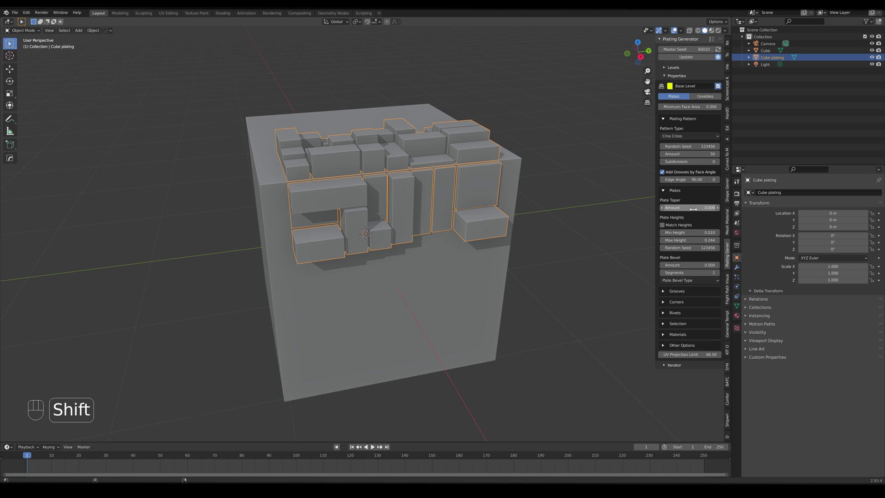
pyautogui.keyDown('shift'); pyautogui.moveTo(689, 208); pyautogui.dragTo(692, 208); pyautogui.keyUp('shift')
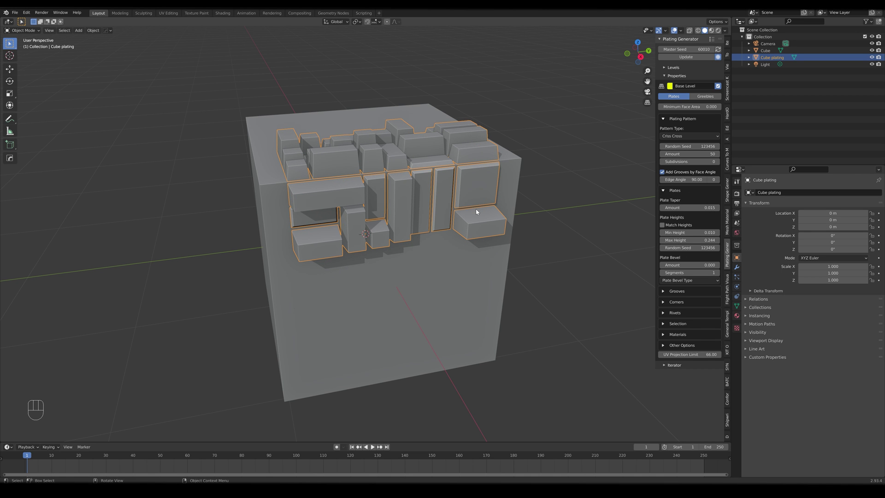
# Step: Edit the base cube and select a rectangular region of faces wrapping from its top onto the adjacent unplated side
pyautogui.press('KP_Decimal')
pyautogui.moveTo(523, 221); pyautogui.dragTo(489, 234, button='middle')
pyautogui.scroll(-3, 479, 221)
pyautogui.click(517, 222)
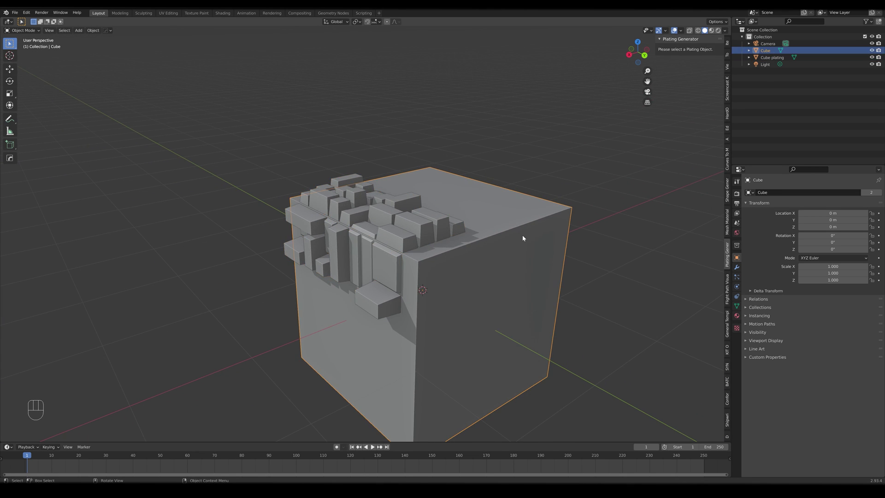
pyautogui.press('Tab')
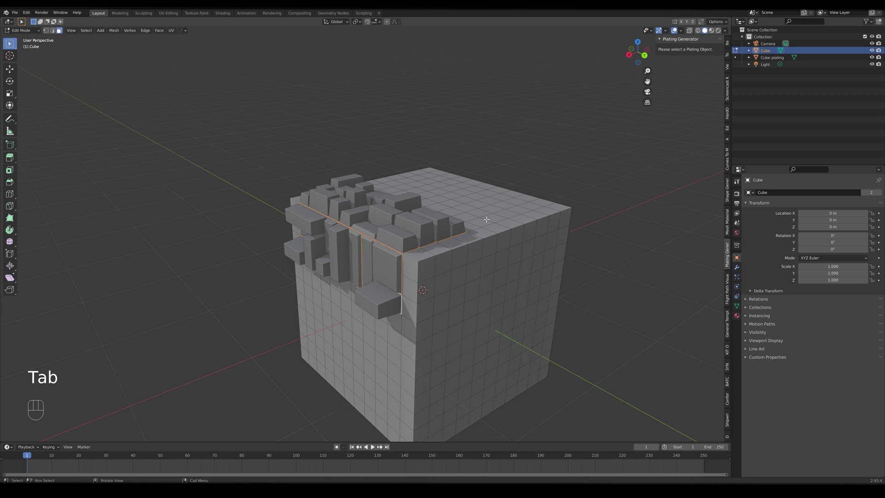
pyautogui.click(484, 223)
pyautogui.keyDown('ctrl'); pyautogui.keyDown('shift'); pyautogui.click(549, 255); pyautogui.keyUp('shift'); pyautogui.keyUp('ctrl')
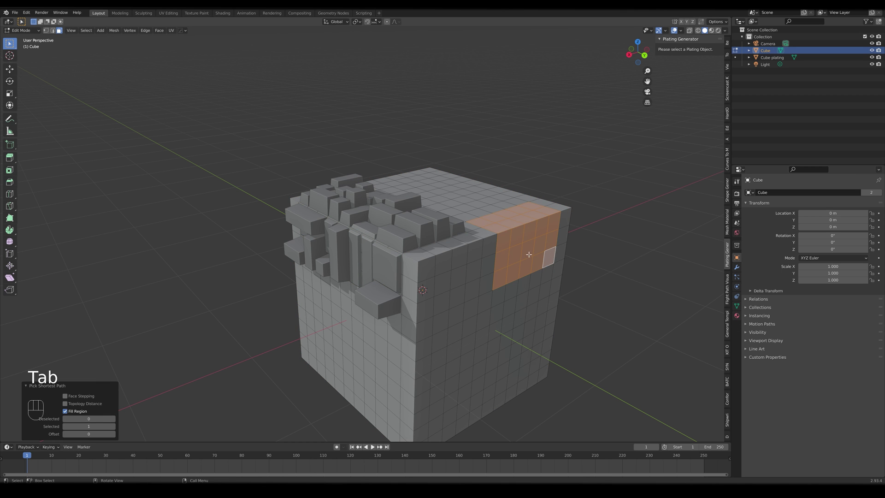
# Step: Add Plating Generator plates as a separate object from the selected faces
pyautogui.rightClick(523, 252)
pyautogui.moveTo(526, 246)
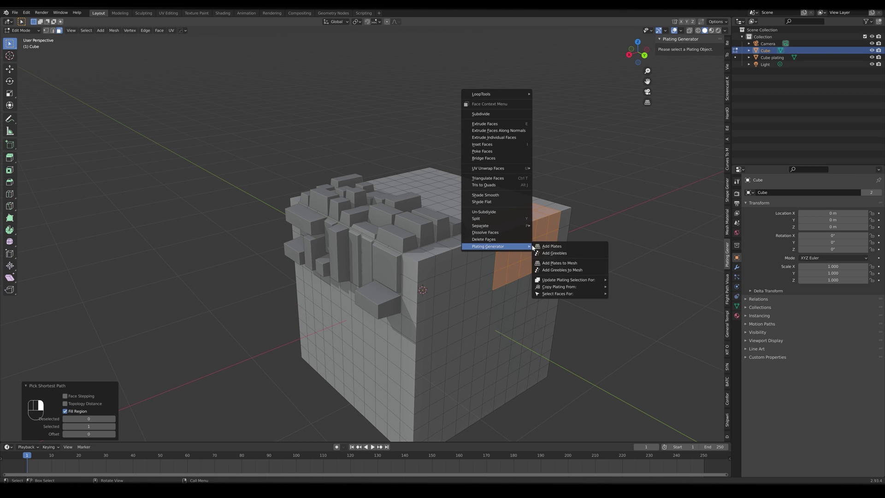
pyautogui.click(580, 249)
# Step: Edit the base cube again and select a region of faces wrapping from its top onto the next unplated side
pyautogui.moveTo(596, 247); pyautogui.dragTo(534, 252, button='middle')
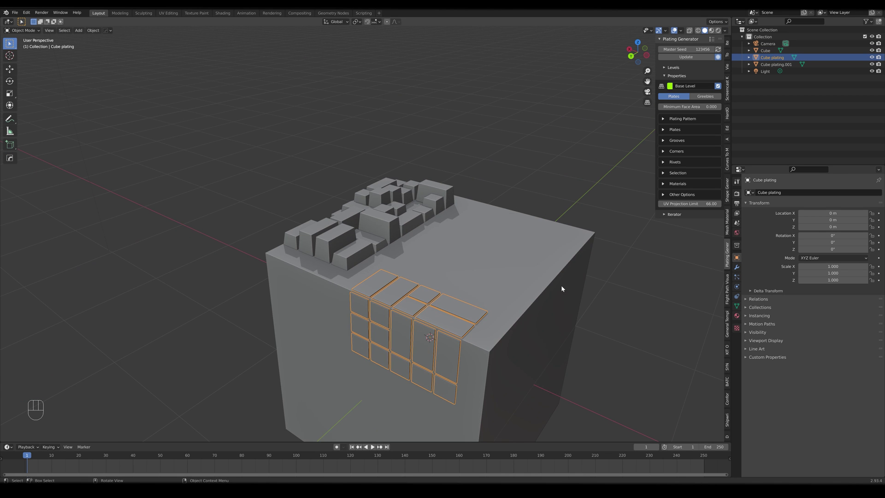
pyautogui.moveTo(576, 314); pyautogui.dragTo(493, 266, button='middle')
pyautogui.click(460, 240)
pyautogui.press('Tab')
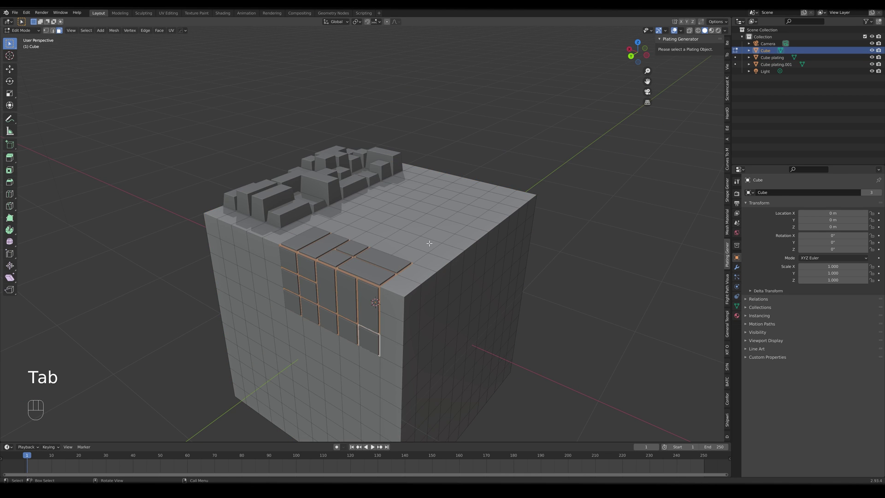
pyautogui.click(423, 238)
pyautogui.keyDown('ctrl'); pyautogui.keyDown('shift'); pyautogui.click(511, 256); pyautogui.keyUp('shift'); pyautogui.keyUp('ctrl')
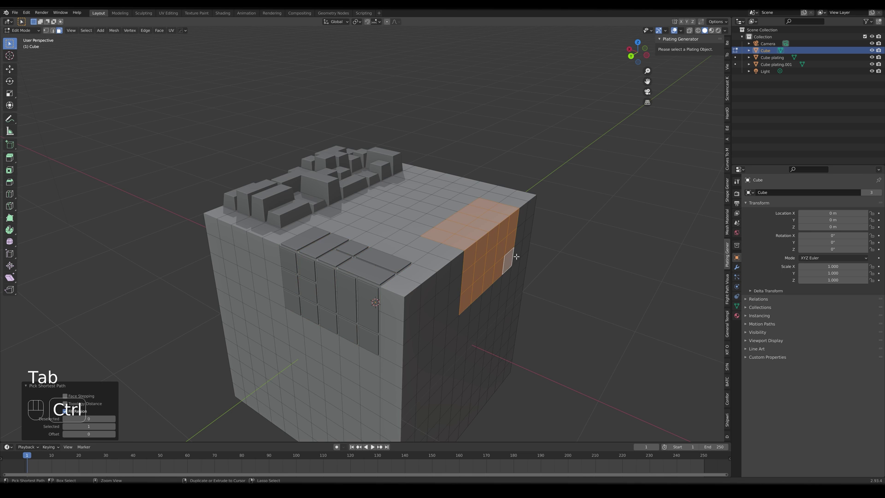
# Step: Add Plating Generator greebles as a separate object on the selected faces
pyautogui.moveTo(510, 256); pyautogui.dragTo(478, 247, button='middle')
pyautogui.rightClick(398, 246)
pyautogui.moveTo(415, 245)
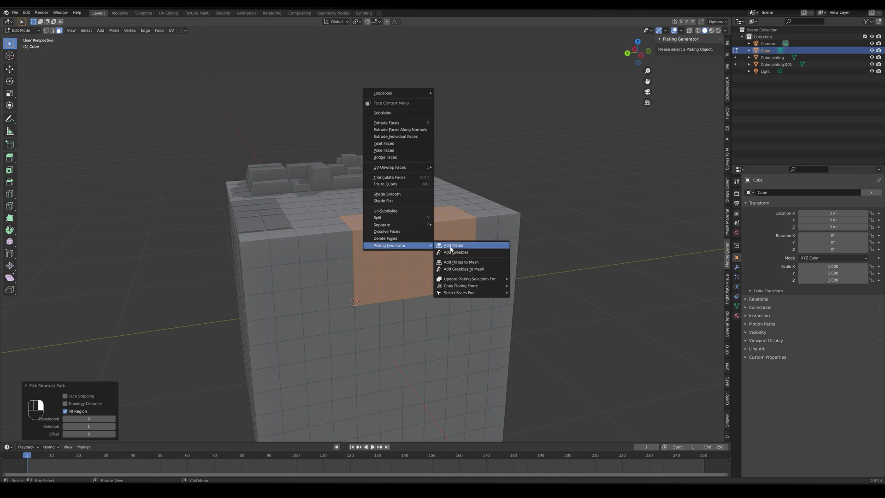
pyautogui.click(488, 253)
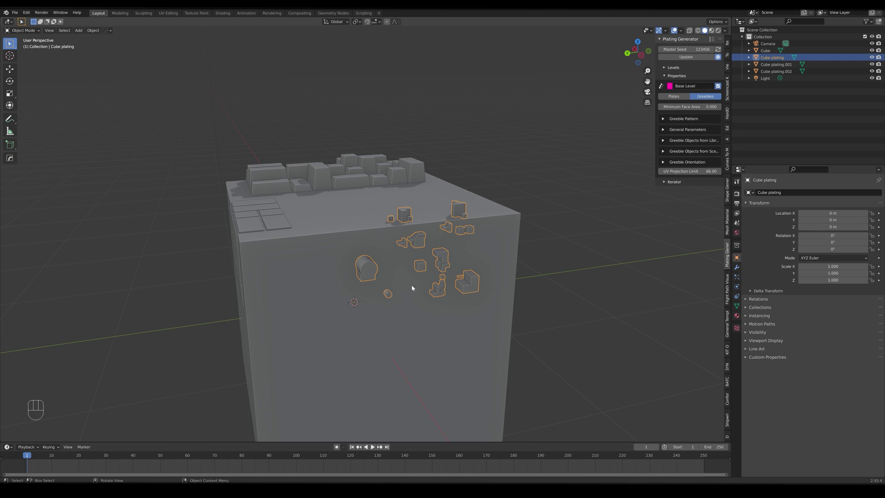
# Step: Select the tall tapered plating object and enable Add Vertex Colors in its material settings
pyautogui.moveTo(458, 267); pyautogui.dragTo(429, 255, button='middle')
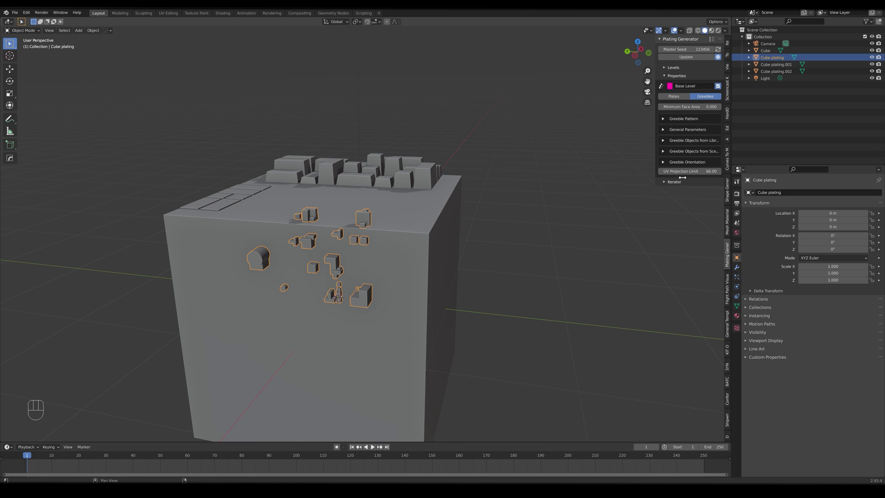
pyautogui.moveTo(689, 49); pyautogui.dragTo(690, 57)
pyautogui.moveTo(400, 221); pyautogui.dragTo(476, 236, button='middle')
pyautogui.click(435, 214)
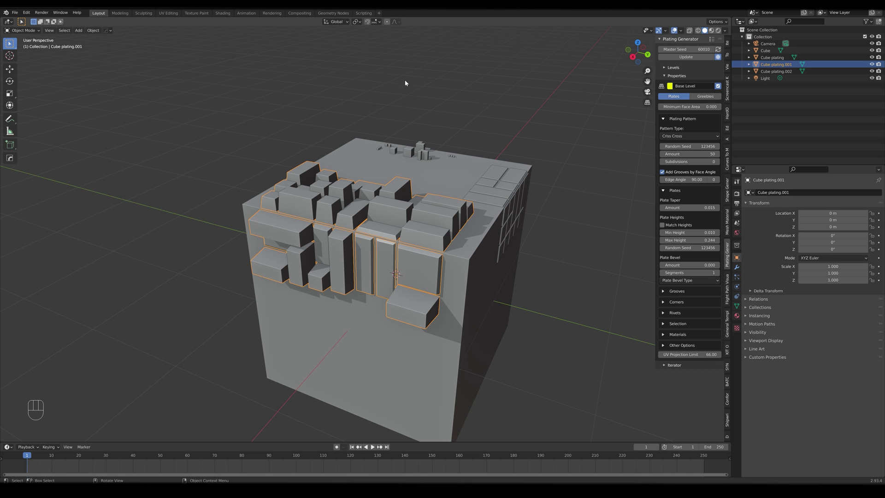
pyautogui.click(665, 334)
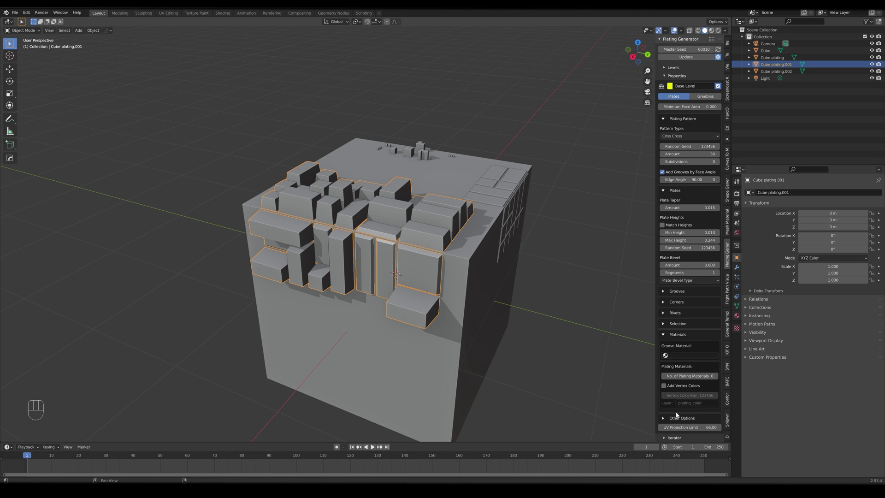
pyautogui.click(668, 386)
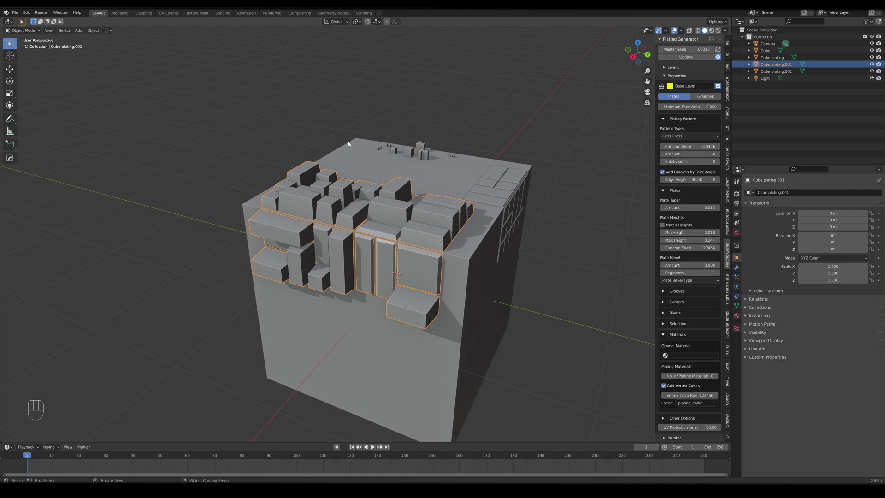
# Step: In the Shading workspace, add a Vertex Color node and connect its Color to the Principled BSDF's Base Color
pyautogui.click(223, 13)
pyautogui.press('Home')
pyautogui.scroll(-2, 364, 375)
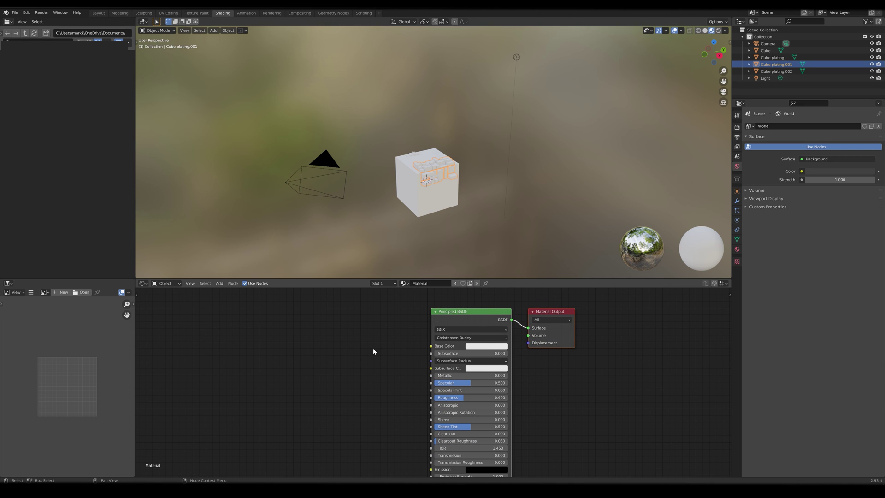
pyautogui.hotkey('shift', 'a')
pyautogui.click(329, 349)
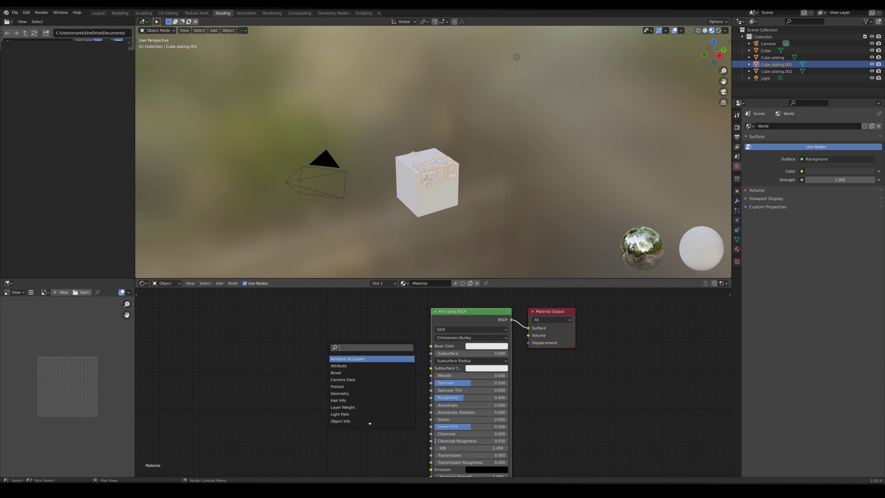
pyautogui.write('verte')
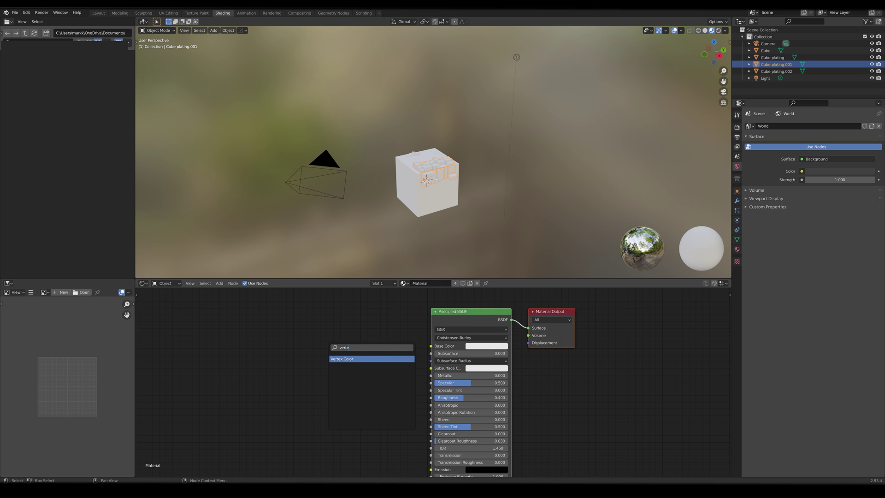
pyautogui.press('Return')
pyautogui.click(349, 329)
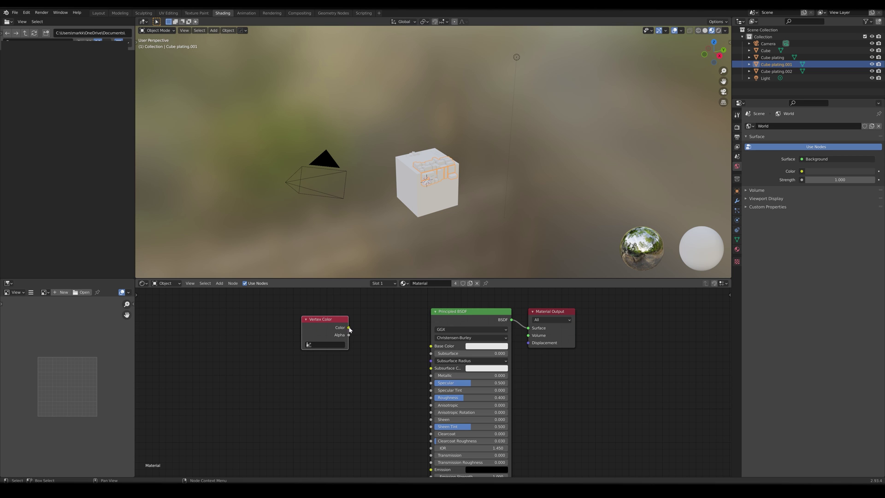
pyautogui.moveTo(350, 329); pyautogui.dragTo(430, 345)
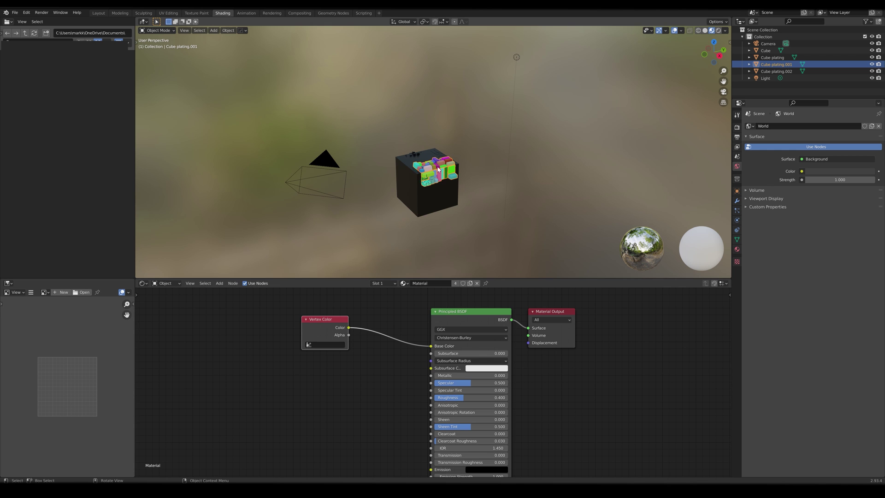
# Step: Insert a ColorRamp node between the Vertex Color node and the Principled BSDF's Base Color
pyautogui.scroll(6, 439, 170)
pyautogui.moveTo(473, 210); pyautogui.dragTo(433, 208, button='middle')
pyautogui.moveTo(510, 120); pyautogui.dragTo(516, 173, button='middle')
pyautogui.moveTo(536, 203); pyautogui.dragTo(520, 114, button='middle')
pyautogui.hotkey('shift', 'a')
pyautogui.click(372, 378)
pyautogui.write('ramp')
pyautogui.press('Return')
pyautogui.click(380, 344)
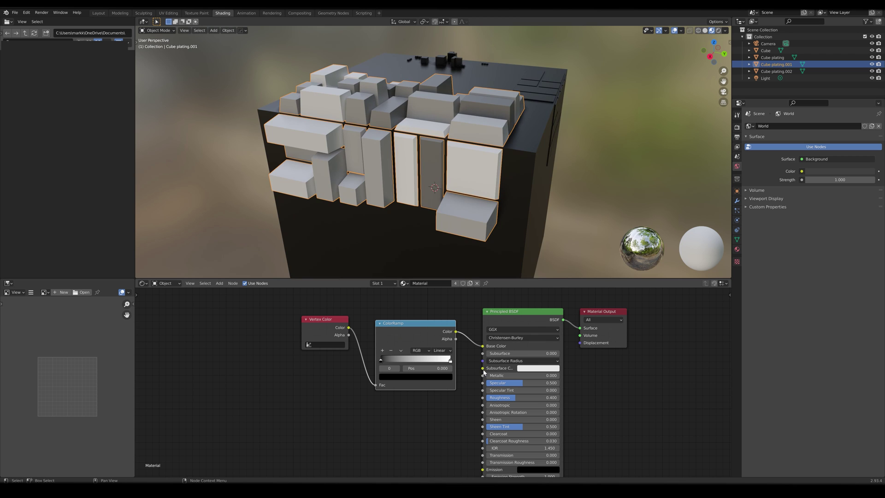
# Step: Return to the Layout workspace and select the flat plating object at the cube's top edge
pyautogui.moveTo(371, 155); pyautogui.dragTo(397, 150, button='middle')
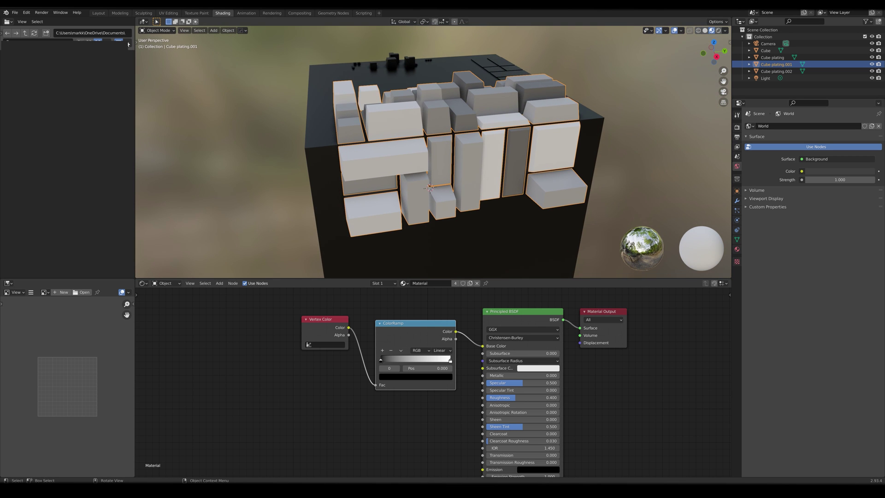
pyautogui.click(98, 13)
pyautogui.moveTo(348, 181); pyautogui.dragTo(394, 239, button='middle')
pyautogui.click(445, 152)
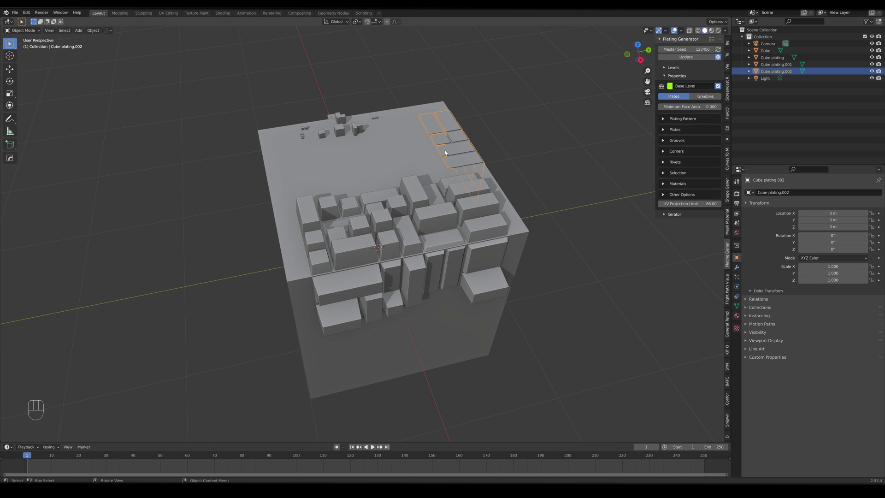
# Step: Edit the base cube and select a long strip of faces running from its top down the remaining unplated side
pyautogui.click(309, 172)
pyautogui.moveTo(296, 174); pyautogui.dragTo(359, 184, button='middle')
pyautogui.press('Tab')
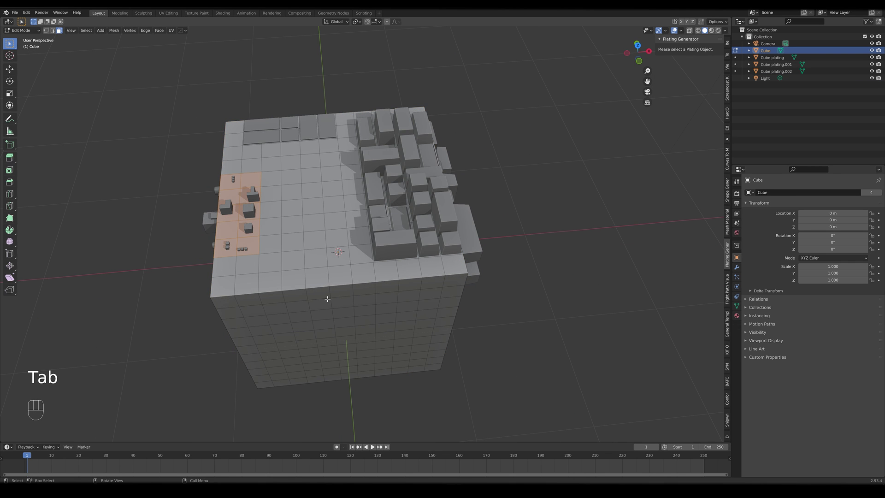
pyautogui.click(291, 255)
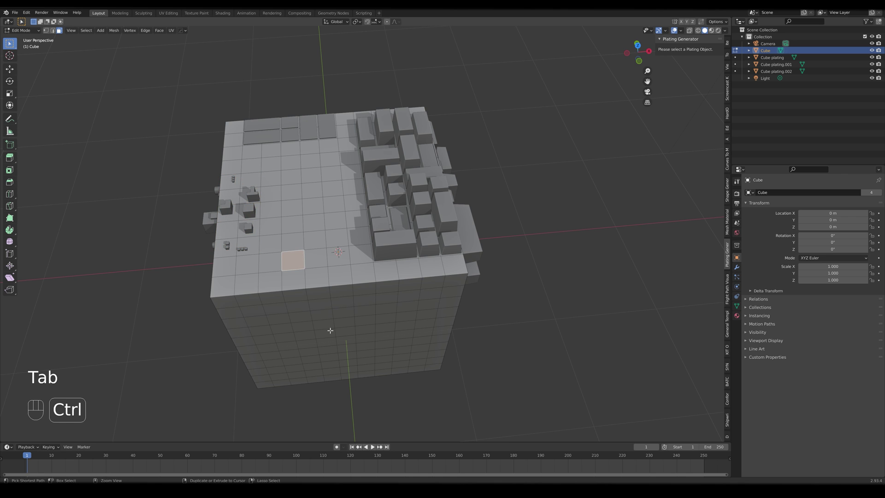
pyautogui.keyDown('ctrl'); pyautogui.keyDown('shift'); pyautogui.click(350, 352); pyautogui.keyUp('shift'); pyautogui.keyUp('ctrl')
# Step: Update the plating selection of Cube plating.002 to the currently selected faces
pyautogui.moveTo(350, 352); pyautogui.dragTo(355, 307, button='middle')
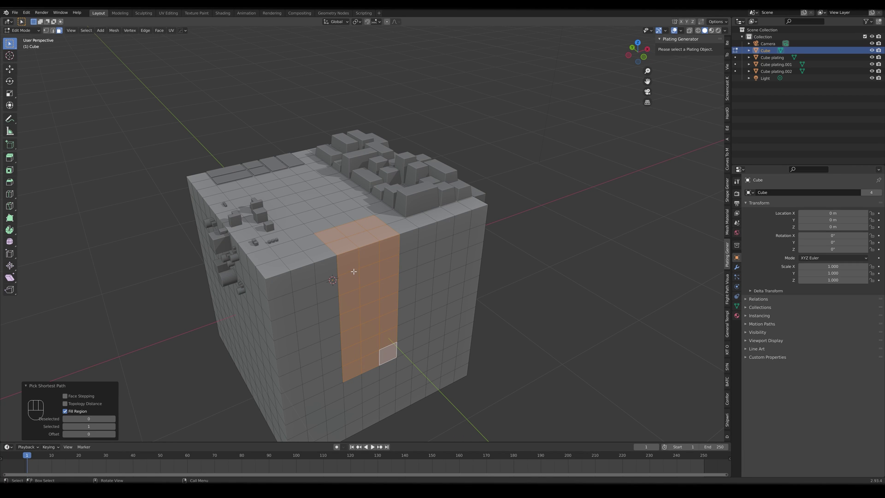
pyautogui.rightClick(348, 250)
pyautogui.moveTo(347, 250)
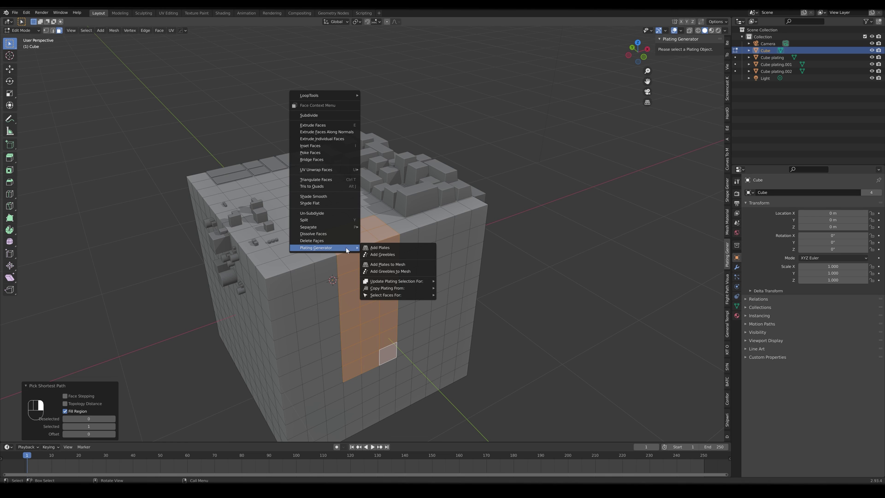
pyautogui.moveTo(413, 298)
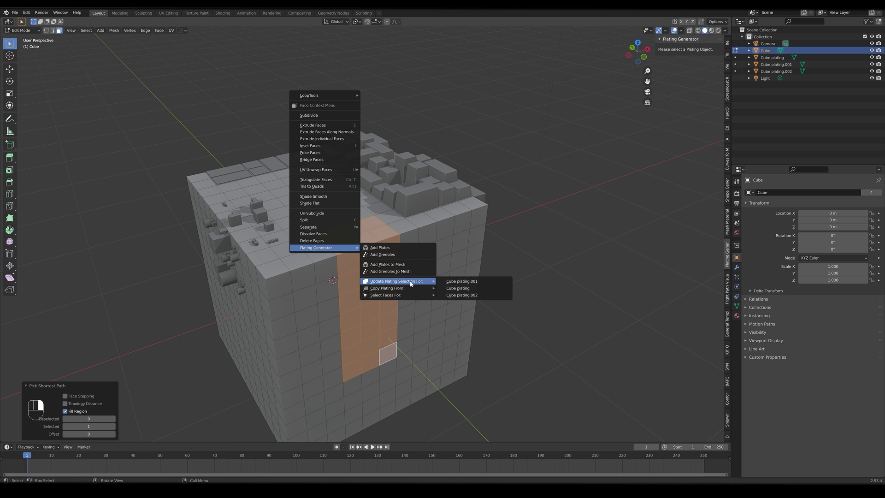
pyautogui.click(468, 295)
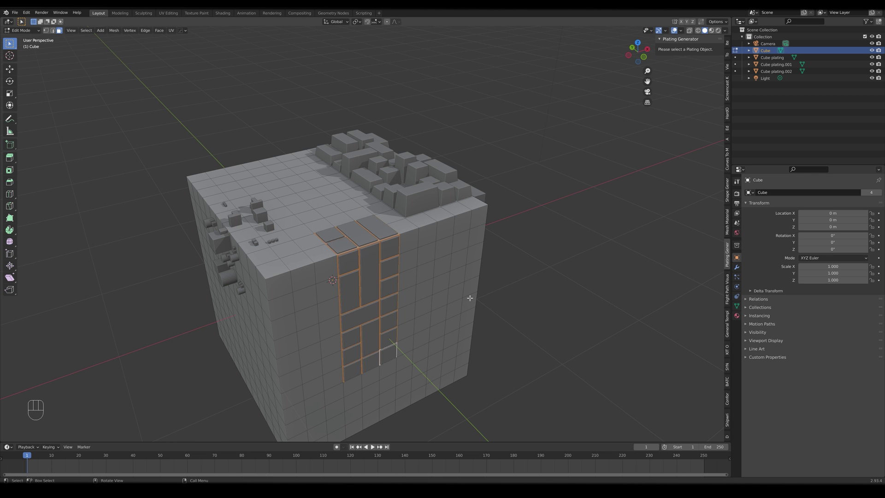
pyautogui.moveTo(452, 306); pyautogui.dragTo(401, 275, button='middle')
pyautogui.rightClick(354, 257)
pyautogui.moveTo(353, 257)
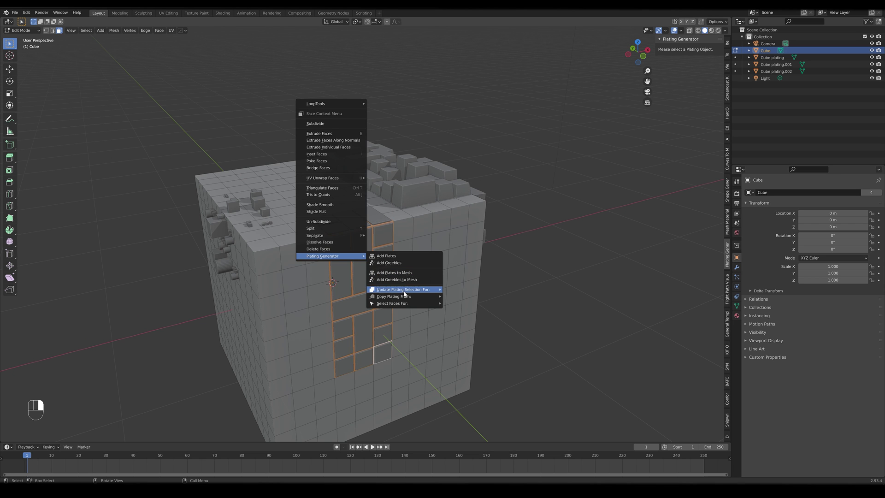
pyautogui.moveTo(407, 297)
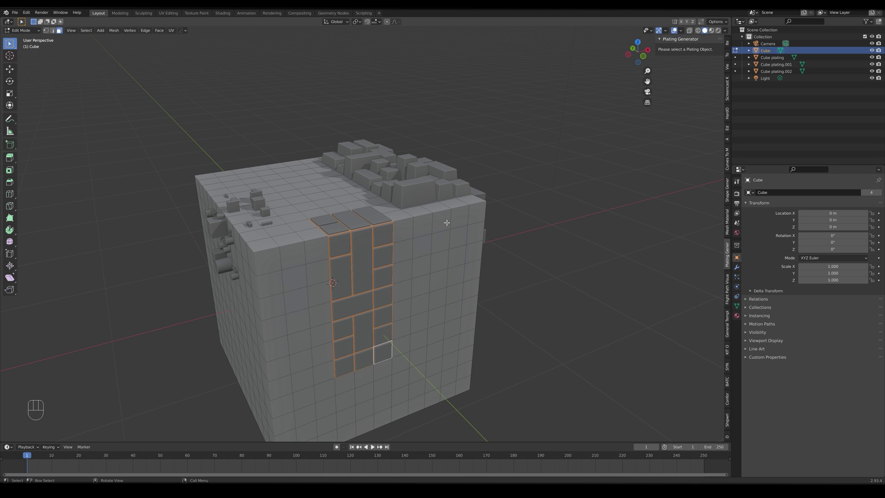
# Step: Leave Edit Mode, select the tall plating object Cube plating.001 and show its list of plating levels instead of its properties
pyautogui.press('Tab')
pyautogui.click(427, 177)
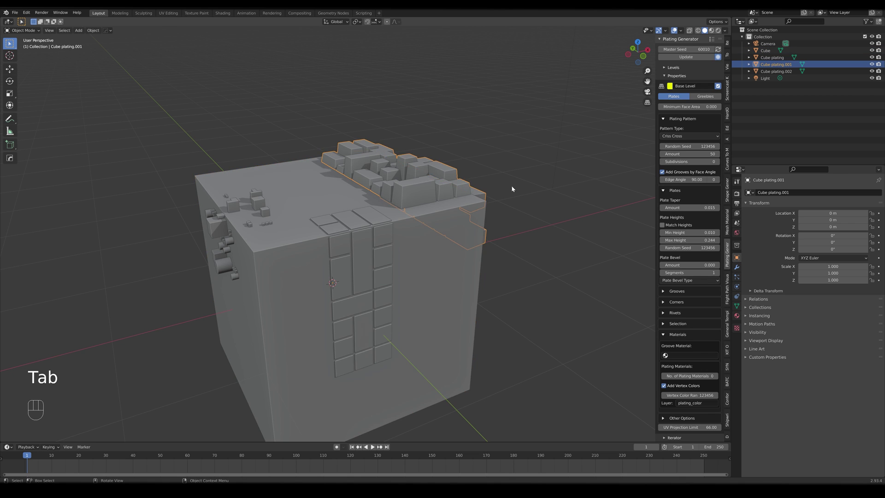
pyautogui.moveTo(520, 187)
pyautogui.mouseDown(button='middle')
pyautogui.moveTo(457, 196)
pyautogui.moveTo(516, 175)
pyautogui.mouseUp(button='middle')
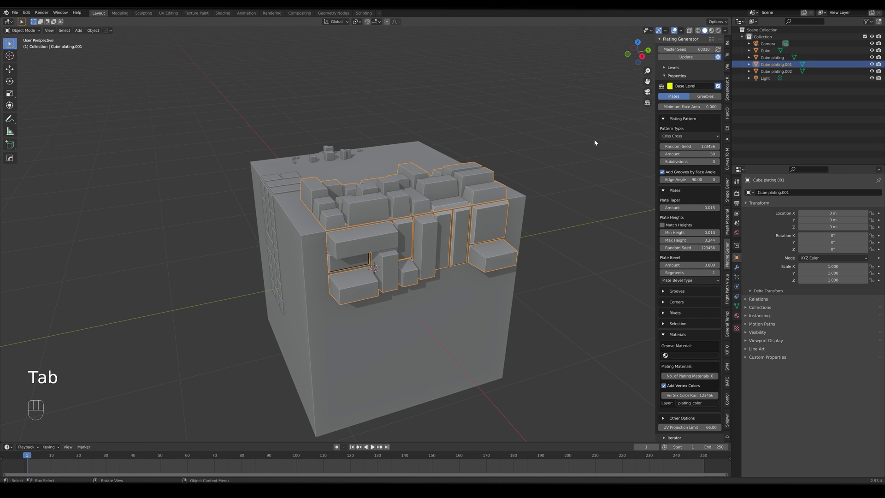
pyautogui.click(665, 76)
pyautogui.click(664, 68)
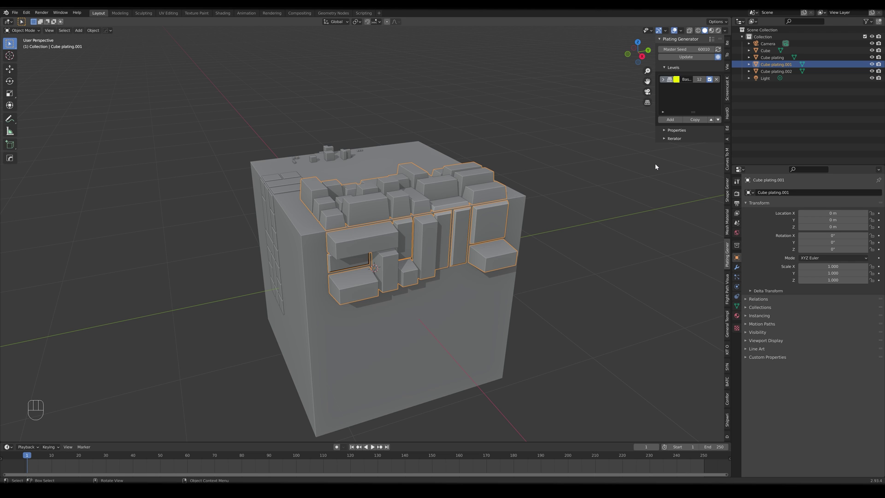
# Step: Add a second level to Cube plating.001, show its properties and name the level Plating
pyautogui.click(670, 120)
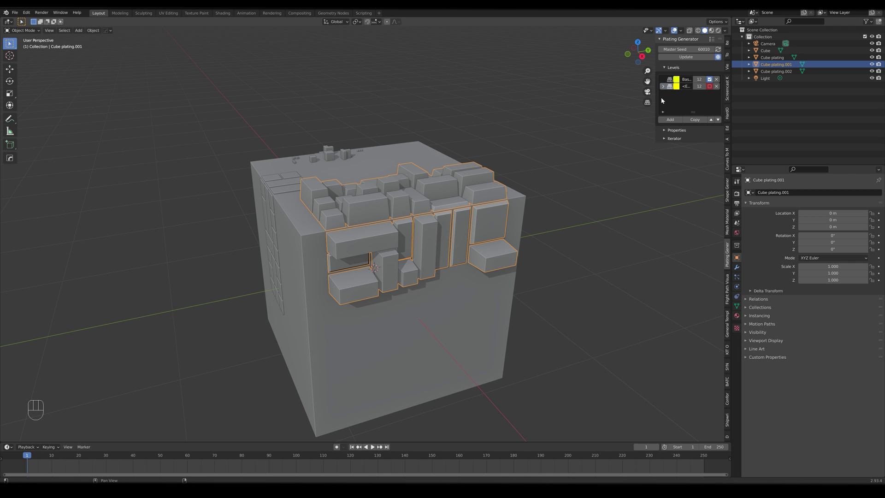
pyautogui.moveTo(656, 99); pyautogui.dragTo(584, 104)
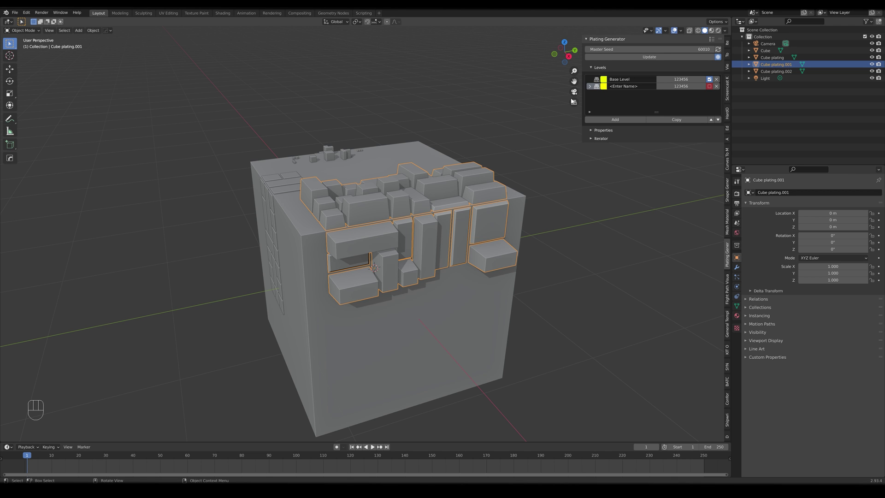
pyautogui.click(591, 131)
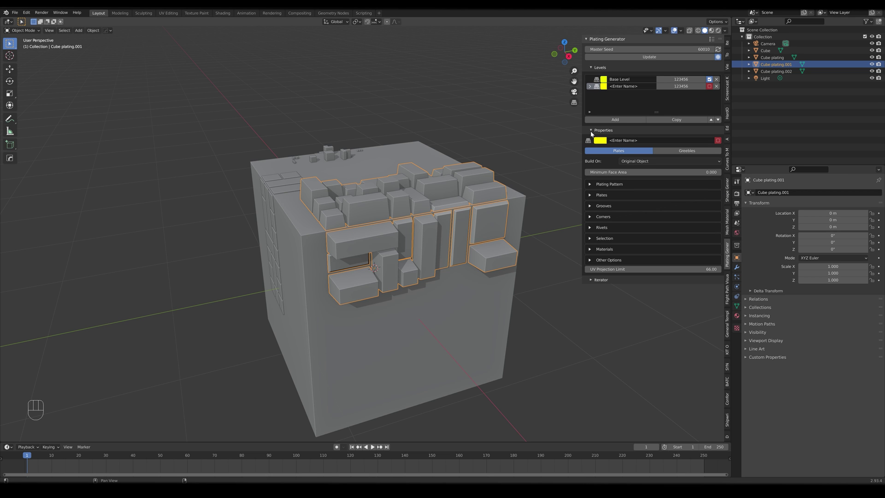
pyautogui.doubleClick(626, 86)
pyautogui.write('Plating')
pyautogui.click(682, 107)
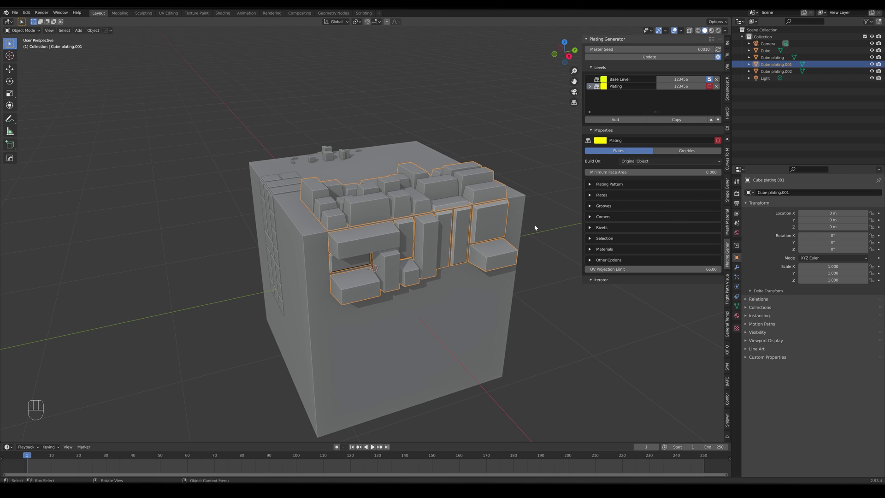
# Step: Set the Plating level's random seed to 123460 and its pattern subdivisions to 1
pyautogui.click(705, 86)
pyautogui.click(705, 86)
pyautogui.click(705, 86)
pyautogui.click(705, 86)
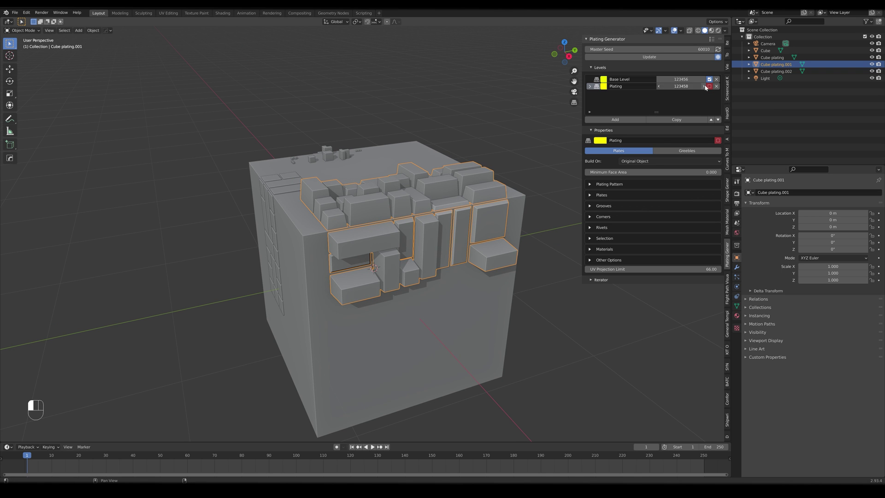
pyautogui.click(590, 184)
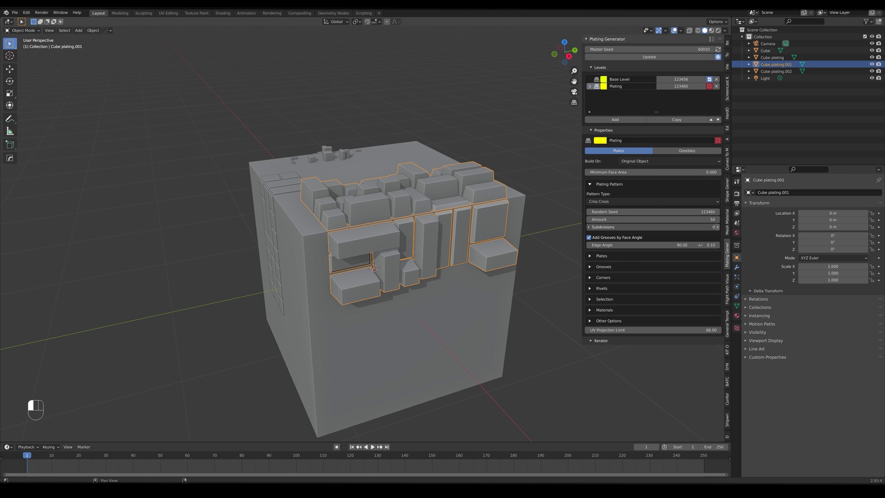
# Step: Set the Plating level's maximum plate height to 0.102 and enable the level
pyautogui.click(590, 255)
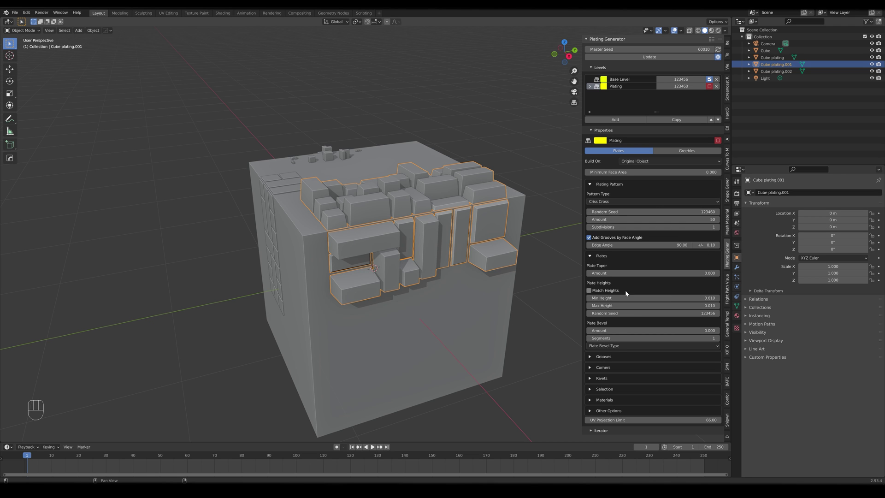
pyautogui.moveTo(635, 310)
pyautogui.keyDown('shift'); pyautogui.mouseDown()
pyautogui.moveTo(655, 309)
pyautogui.moveTo(648, 305)
pyautogui.mouseUp(); pyautogui.keyUp('shift')
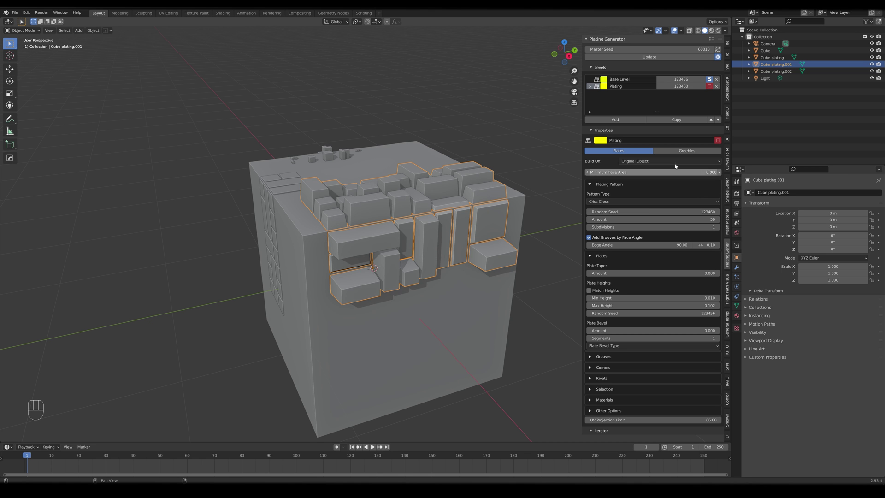
pyautogui.click(710, 87)
pyautogui.moveTo(529, 212); pyautogui.dragTo(498, 220, button='middle')
pyautogui.scroll(5, 460, 221)
pyautogui.press('KP_Decimal')
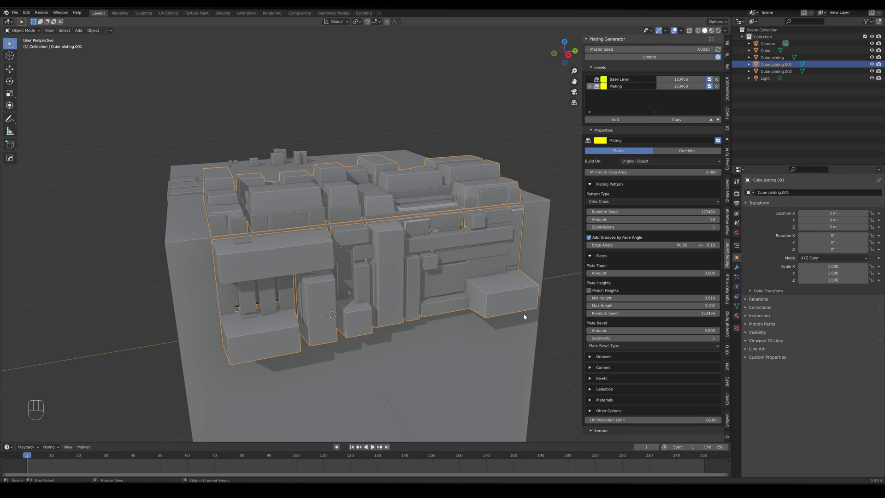
pyautogui.moveTo(517, 301); pyautogui.dragTo(463, 265, button='middle')
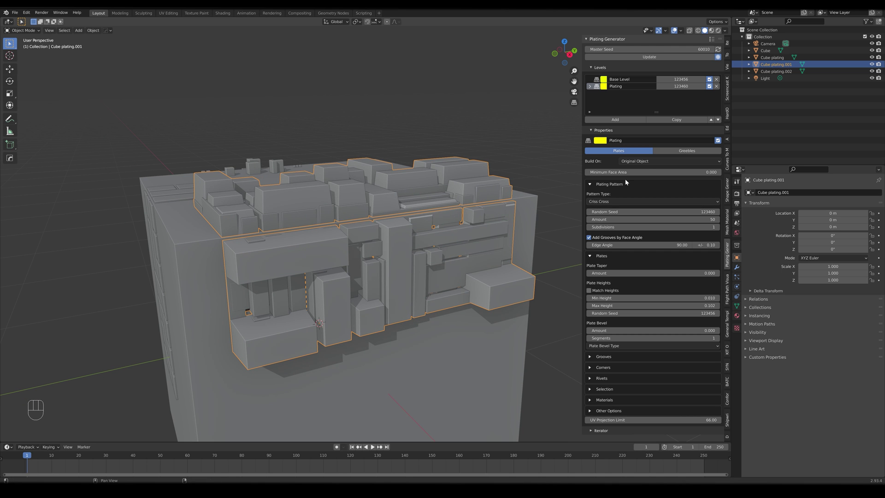
# Step: Build the Plating level on Level 1: Base Level and set its random seed to 123463
pyautogui.click(642, 162)
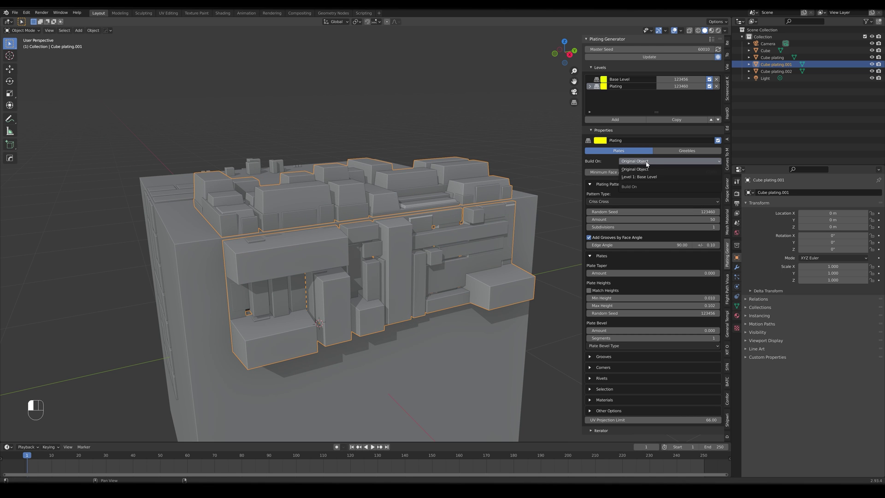
pyautogui.click(678, 178)
pyautogui.moveTo(479, 270); pyautogui.dragTo(441, 270, button='middle')
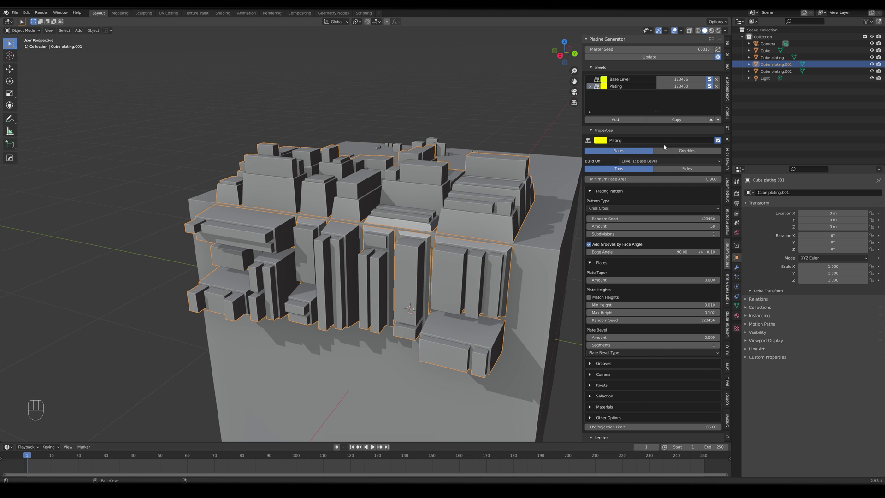
pyautogui.click(704, 86)
pyautogui.click(704, 86)
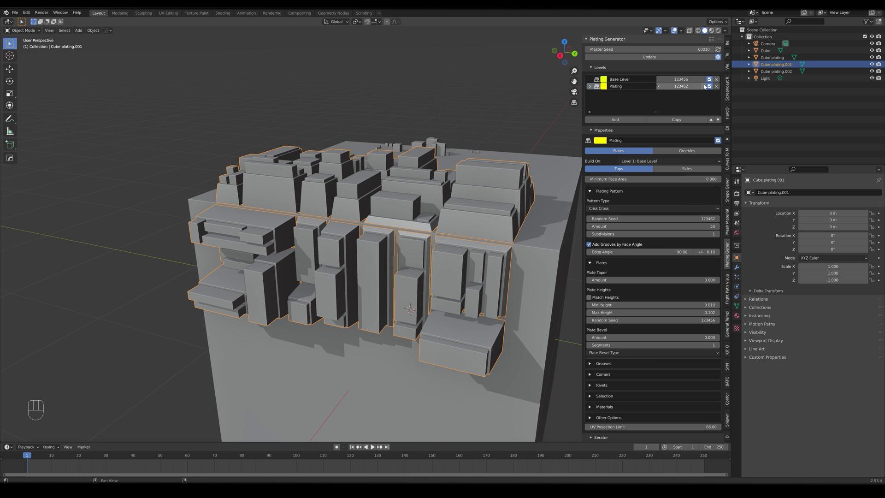
pyautogui.click(704, 86)
pyautogui.moveTo(512, 230); pyautogui.dragTo(510, 228, button='middle')
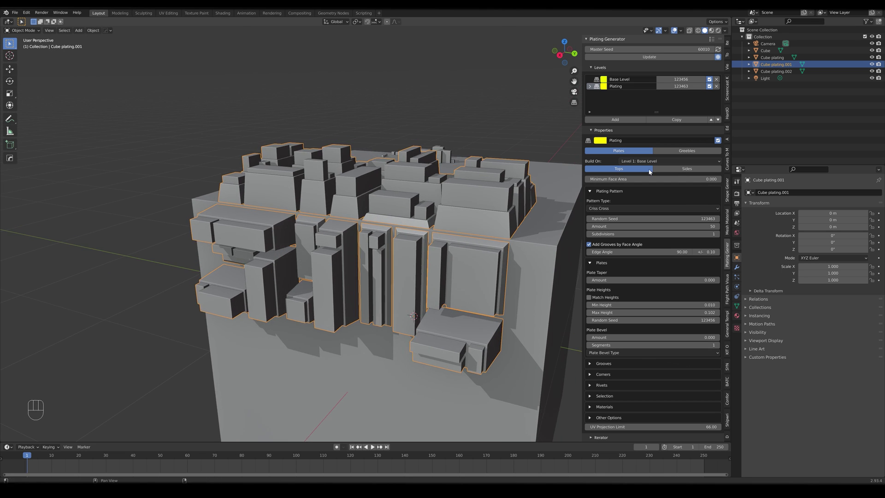
# Step: Try building the Plating level on the base level's Sides and switch it back to Tops
pyautogui.click(685, 169)
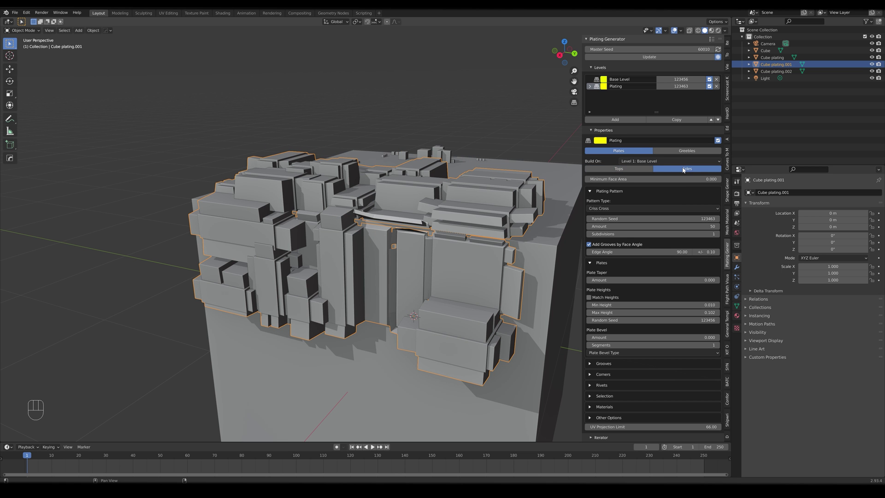
pyautogui.click(624, 170)
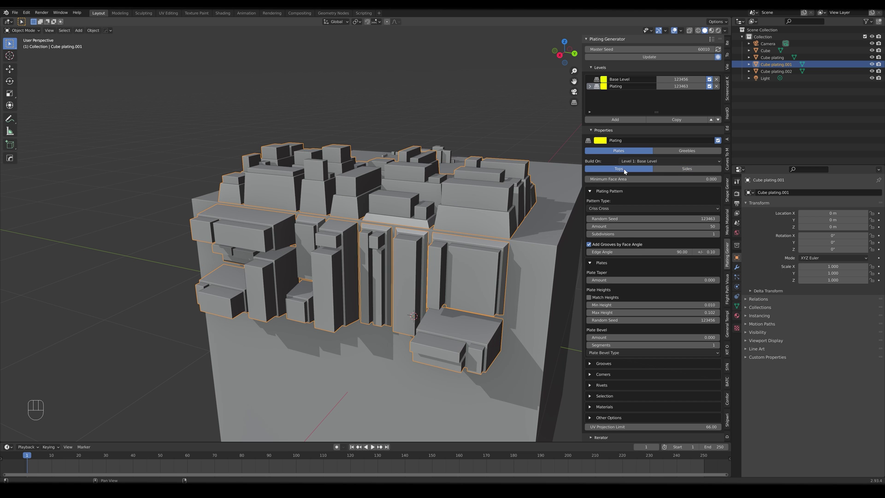
pyautogui.moveTo(357, 252); pyautogui.dragTo(466, 249, button='middle')
# Step: Add a third level of type Greebles, built on the tops of Level 2: Plating, and enable it
pyautogui.click(617, 120)
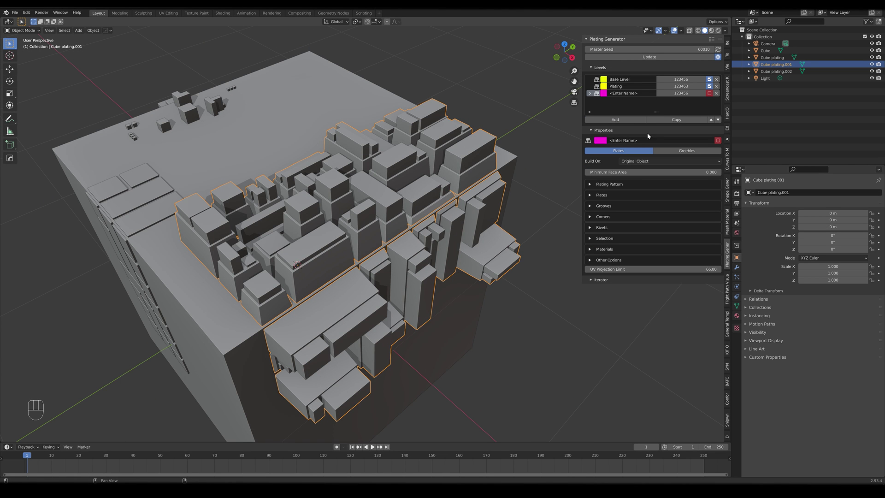
pyautogui.click(685, 152)
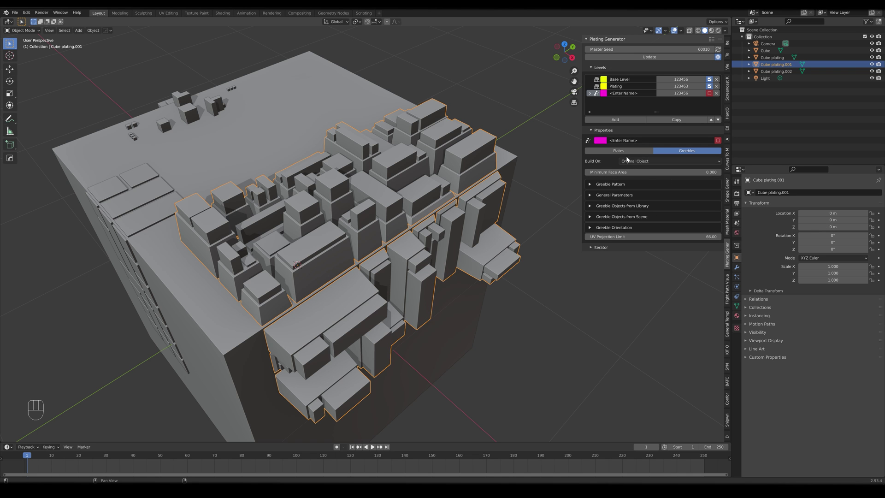
pyautogui.click(642, 161)
pyautogui.click(637, 184)
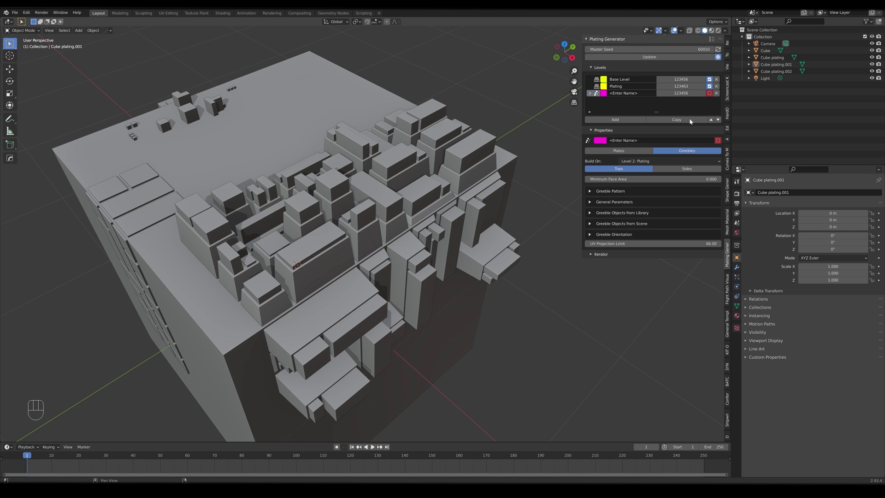
pyautogui.click(709, 93)
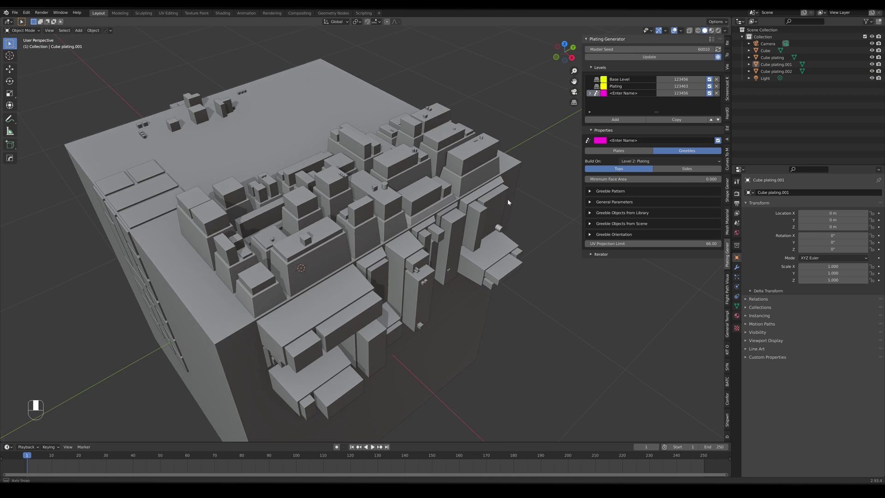
# Step: Set the third level's greeble amount to 100
pyautogui.click(589, 191)
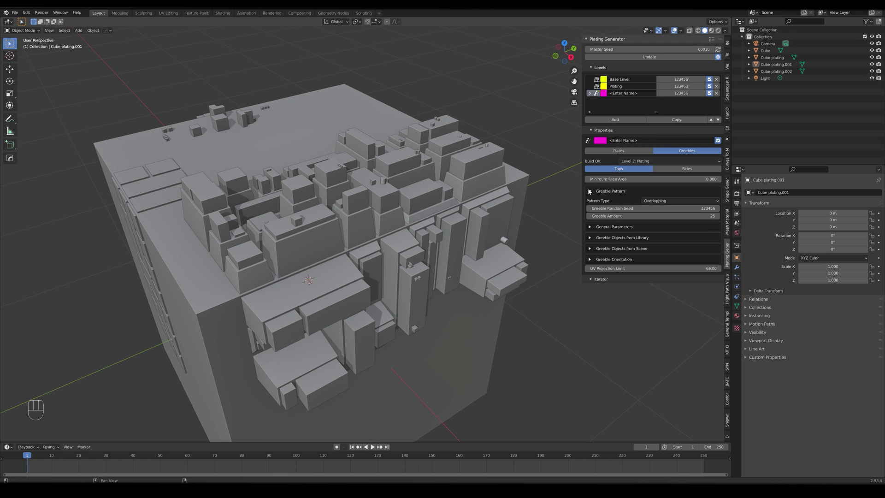
pyautogui.doubleClick(652, 215)
pyautogui.write('25')
pyautogui.write('00')
pyautogui.moveTo(423, 231); pyautogui.dragTo(462, 223, button='middle')
# Step: Examine the default greeble objects from the library and the first entry's shape choices, and collapse the level properties
pyautogui.click(588, 238)
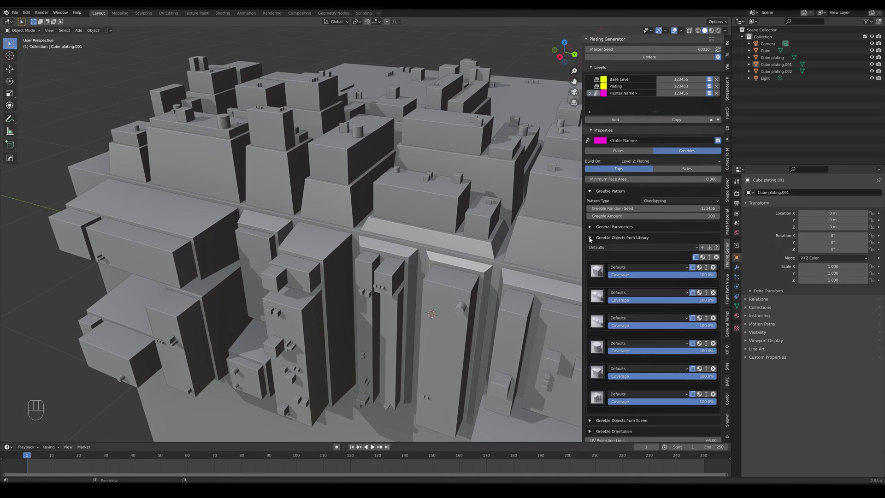
pyautogui.scroll(-1, 645, 243)
pyautogui.click(598, 257)
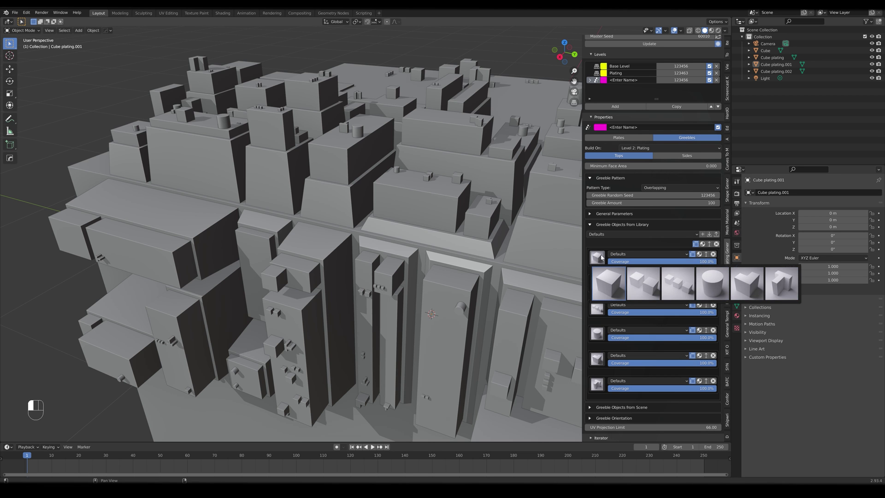
pyautogui.click(608, 283)
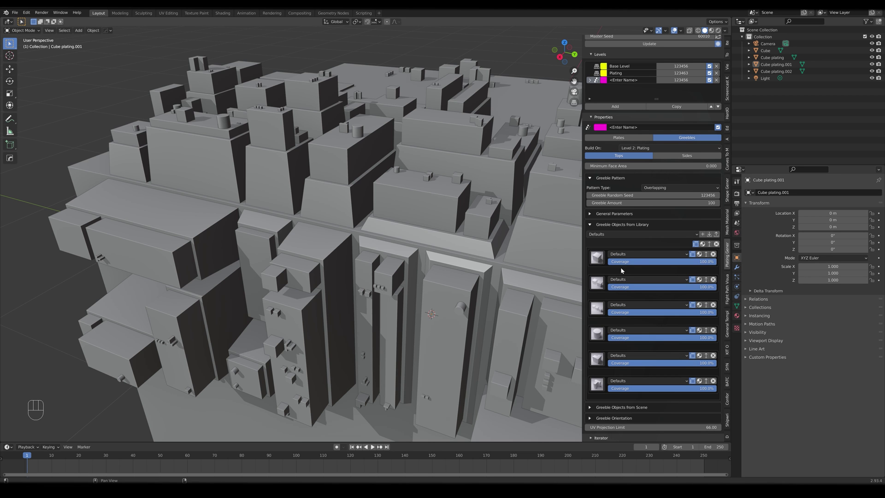
pyautogui.click(590, 225)
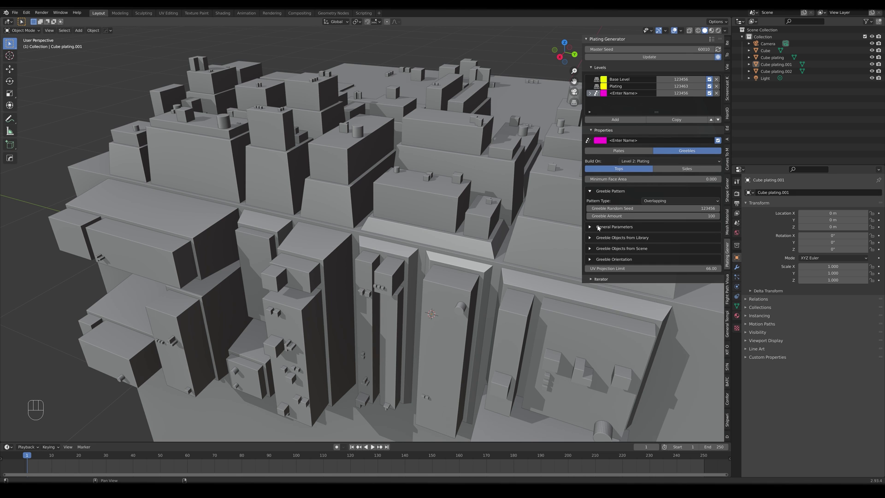
pyautogui.click(592, 130)
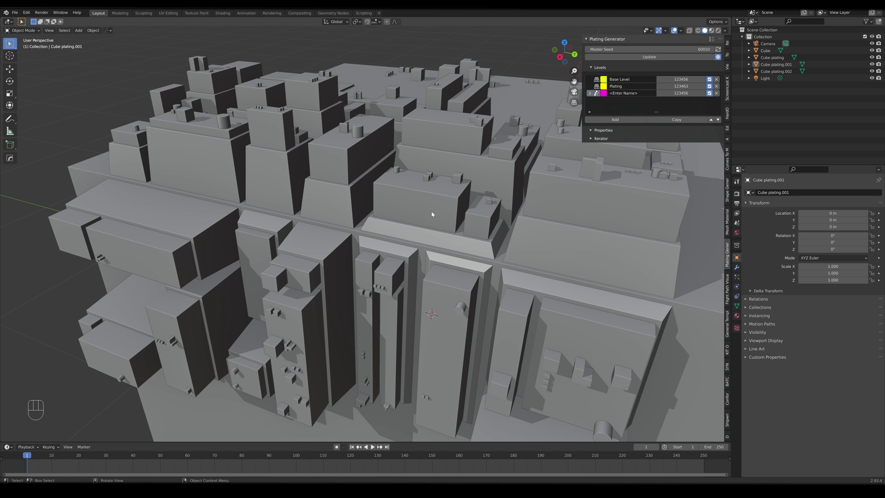
# Step: Switch the viewport to Material Preview shading and select the layered plating object on the cube
pyautogui.scroll(-5, 423, 215)
pyautogui.moveTo(423, 215); pyautogui.dragTo(674, 116, button='middle')
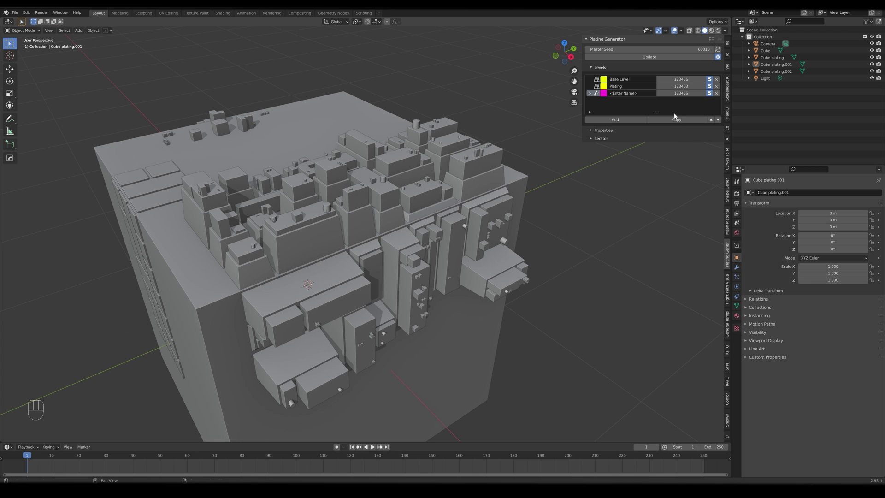
pyautogui.click(712, 30)
pyautogui.moveTo(507, 221)
pyautogui.mouseDown(button='middle')
pyautogui.moveTo(493, 233)
pyautogui.moveTo(447, 239)
pyautogui.moveTo(464, 261)
pyautogui.moveTo(489, 182)
pyautogui.moveTo(484, 217)
pyautogui.mouseUp(button='middle')
pyautogui.click(493, 177)
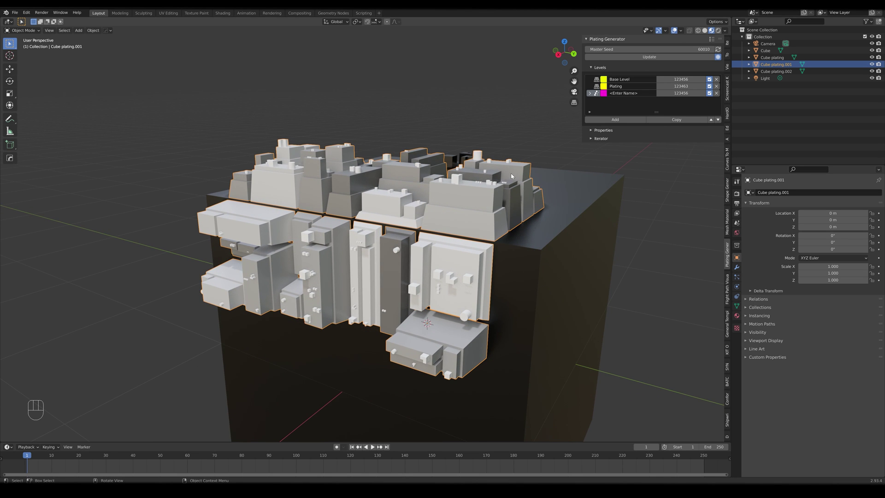
pyautogui.moveTo(510, 176); pyautogui.dragTo(496, 216, button='middle')
# Step: Rename the third level as Greebles
pyautogui.doubleClick(627, 94)
pyautogui.write('Greebles')
pyautogui.press('Return')
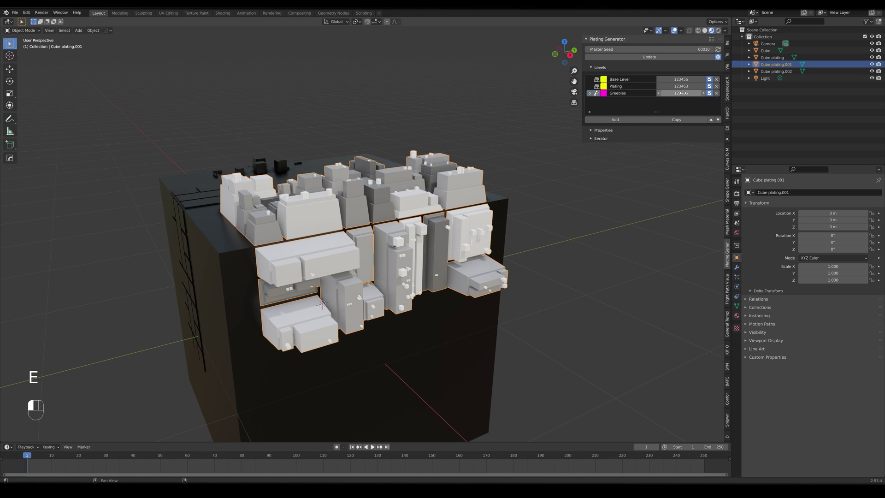
# Step: Show the Iterator settings for Cube plating.001 and examine its seed range, file path and render engine options
pyautogui.moveTo(507, 221); pyautogui.dragTo(443, 249, button='middle')
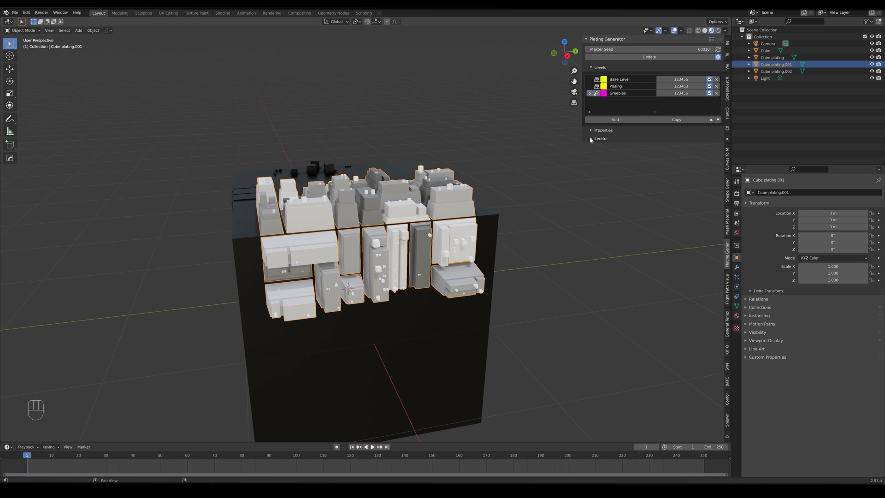
pyautogui.click(590, 138)
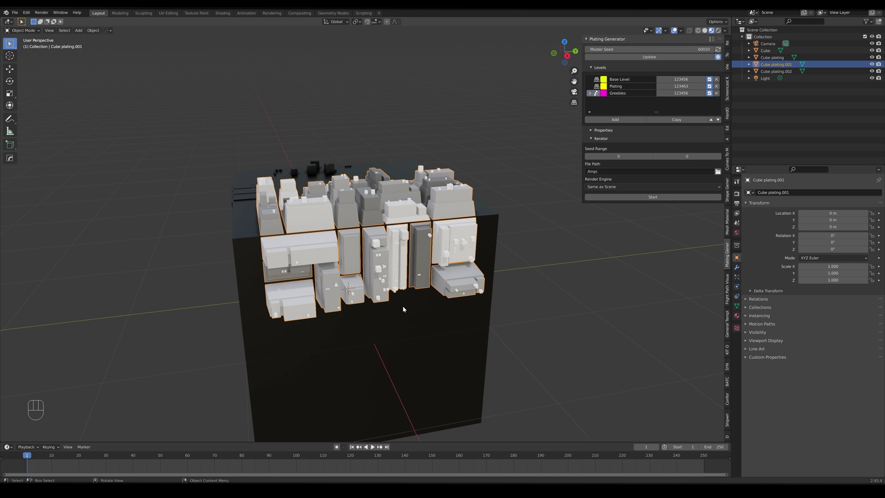
pyautogui.moveTo(377, 314); pyautogui.dragTo(427, 325, button='middle')
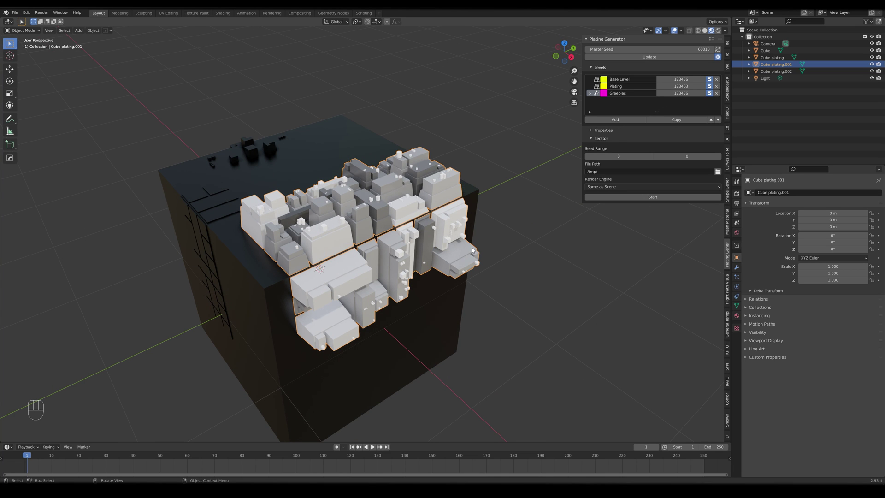